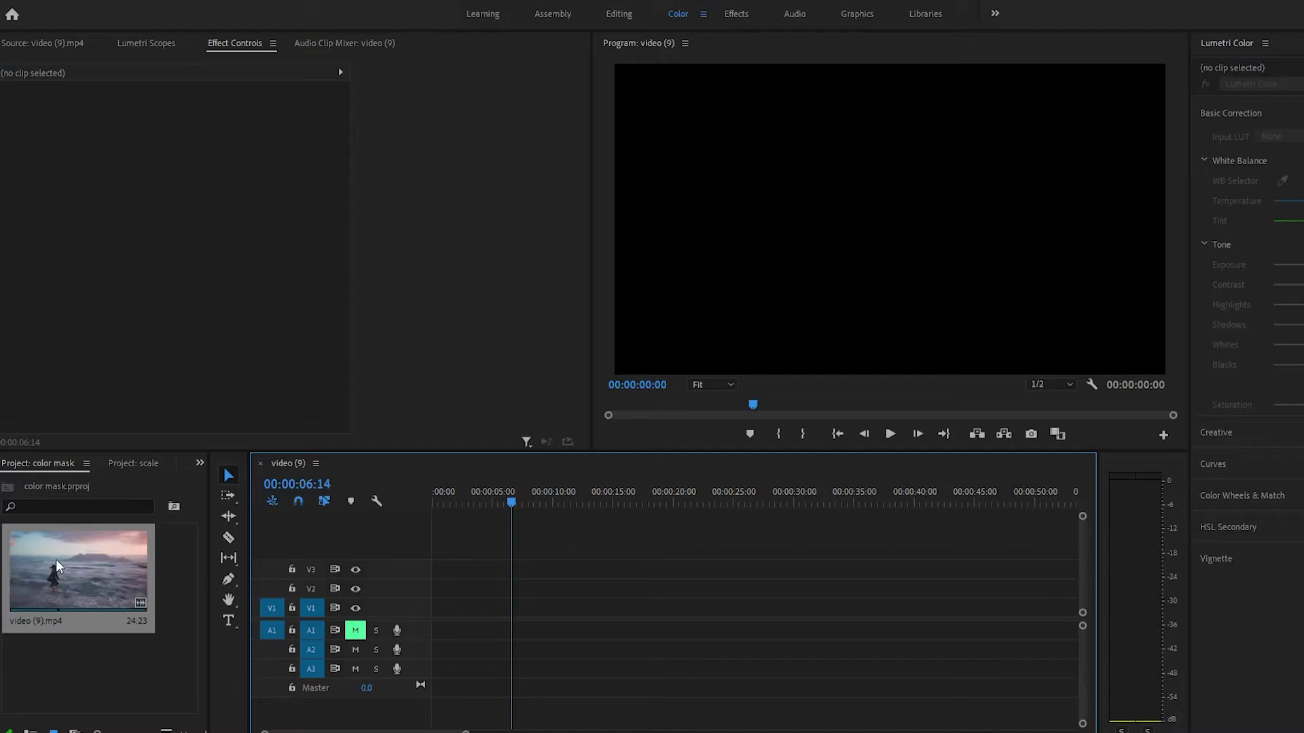
- Place video (9).mp4 on V1 of the sequence and move the playhead back to 00:00:04:08
drag(72, 562, 452, 604)
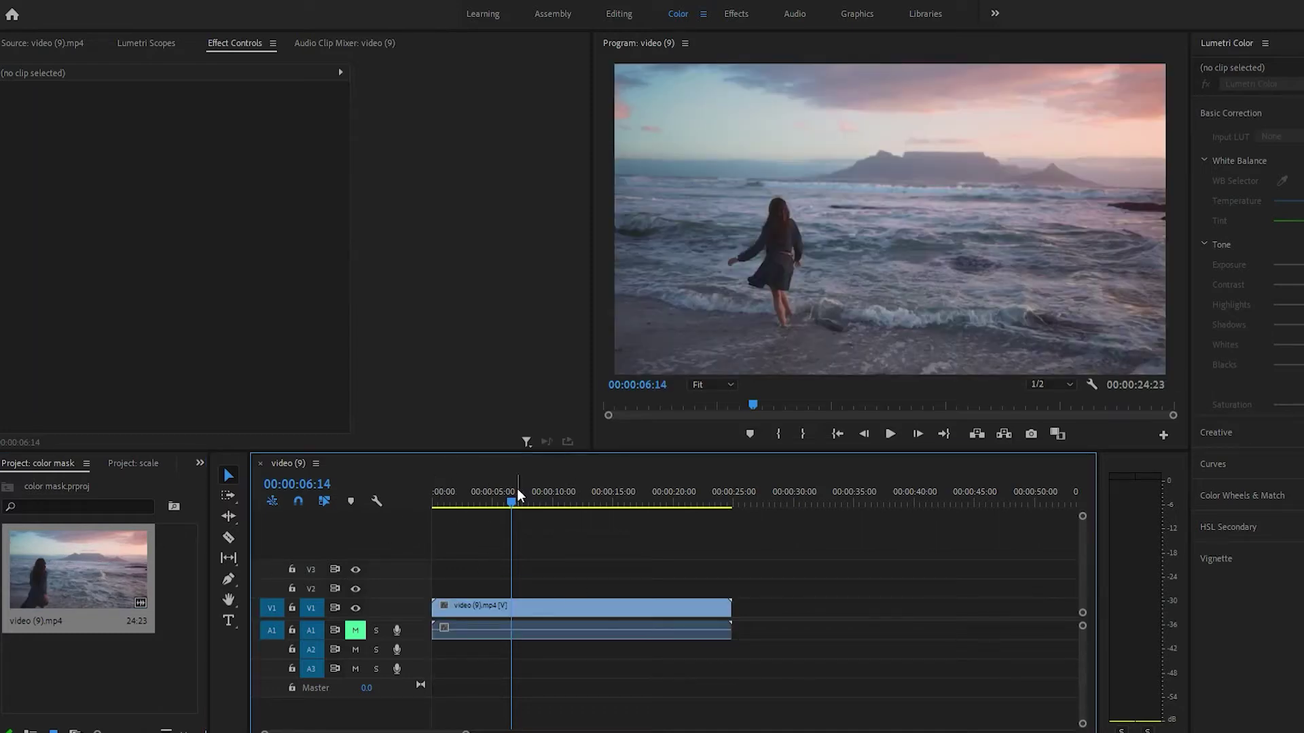
drag(515, 484, 485, 490)
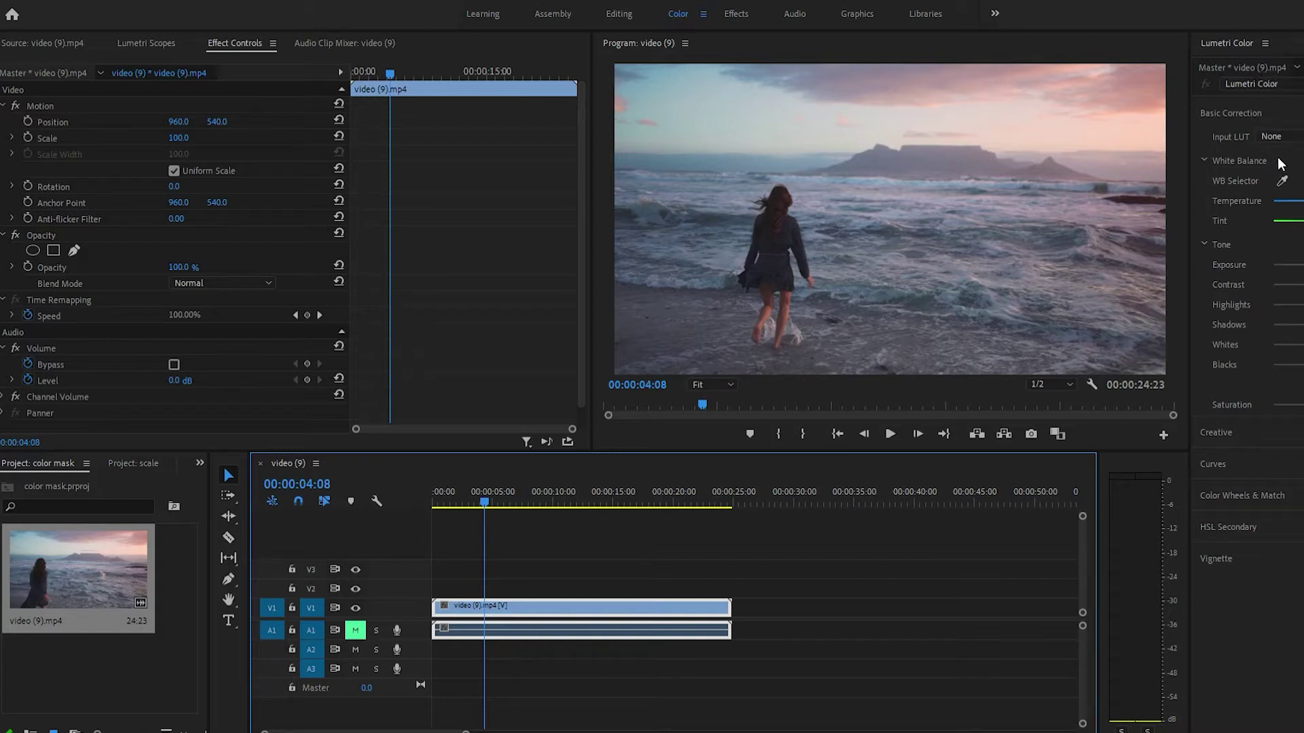
- Set the Lumetri Color white balance by sampling a neutral point in the beach frame
click(1282, 180)
click(874, 194)
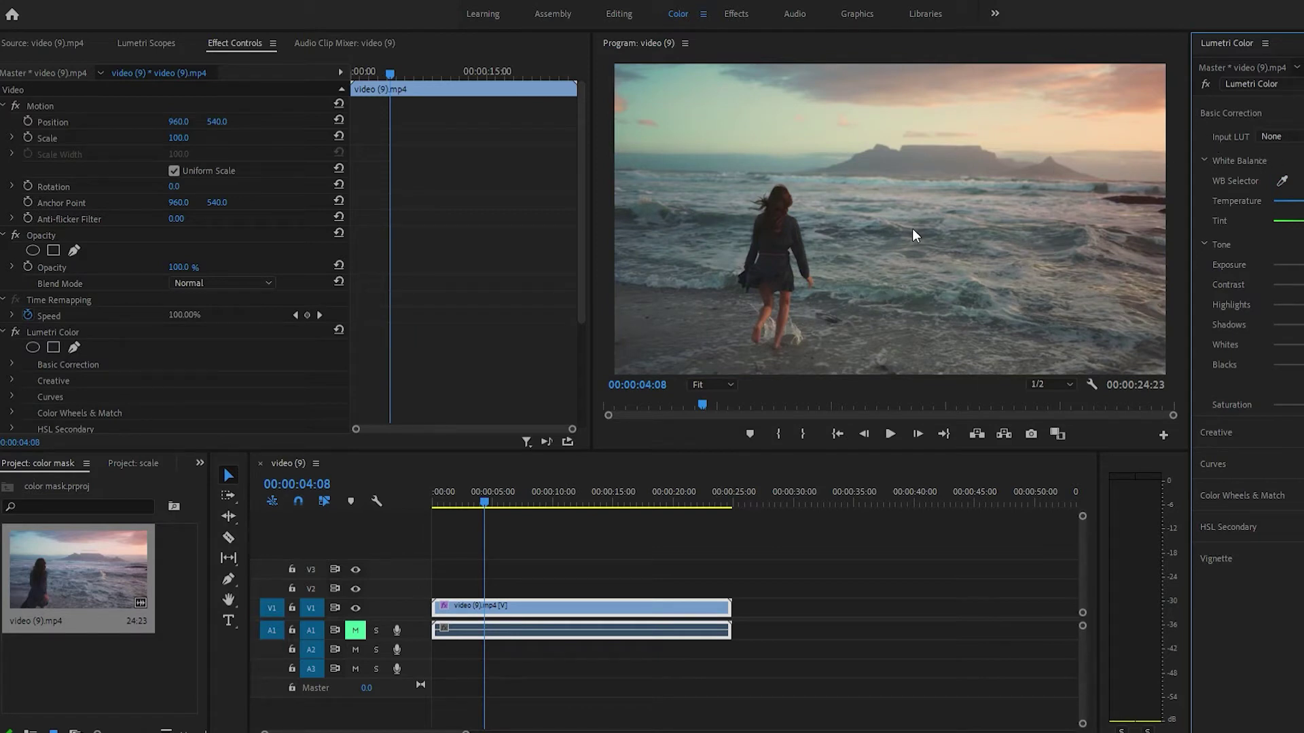
scroll(80, 276, down, 4)
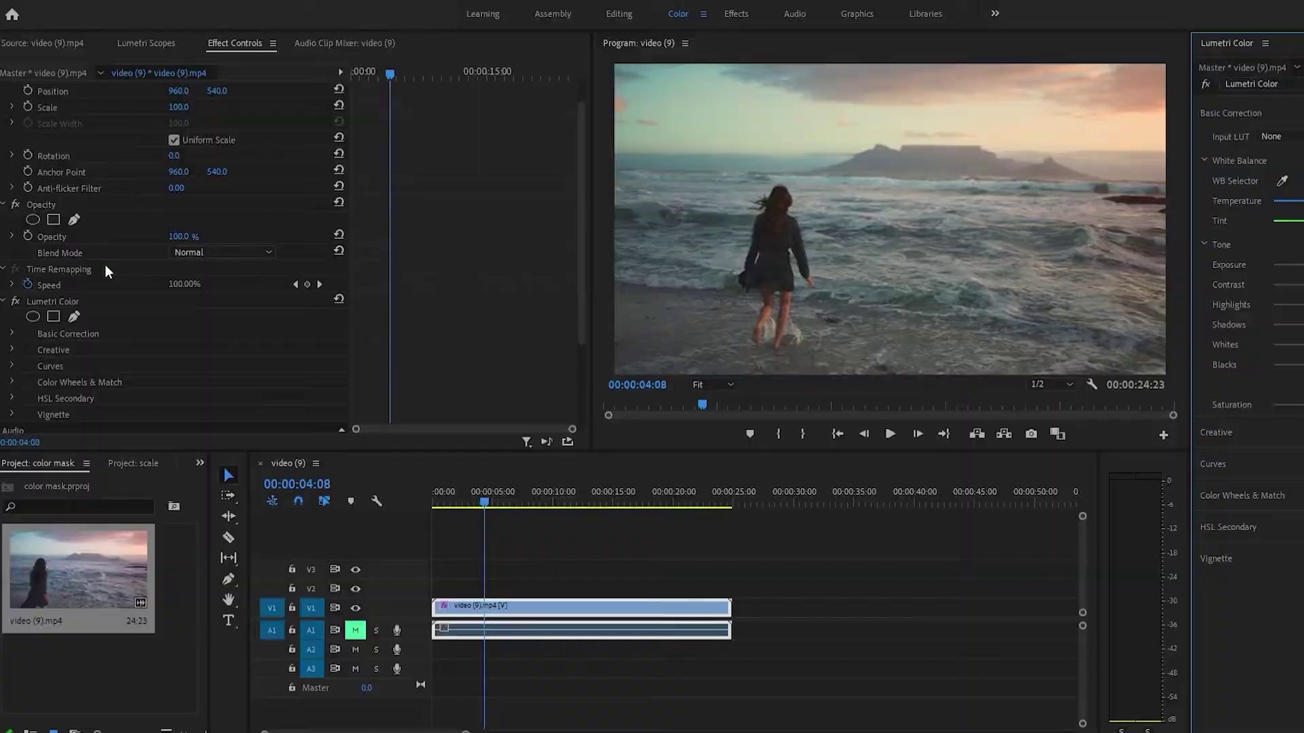
scroll(230, 312, down, 2)
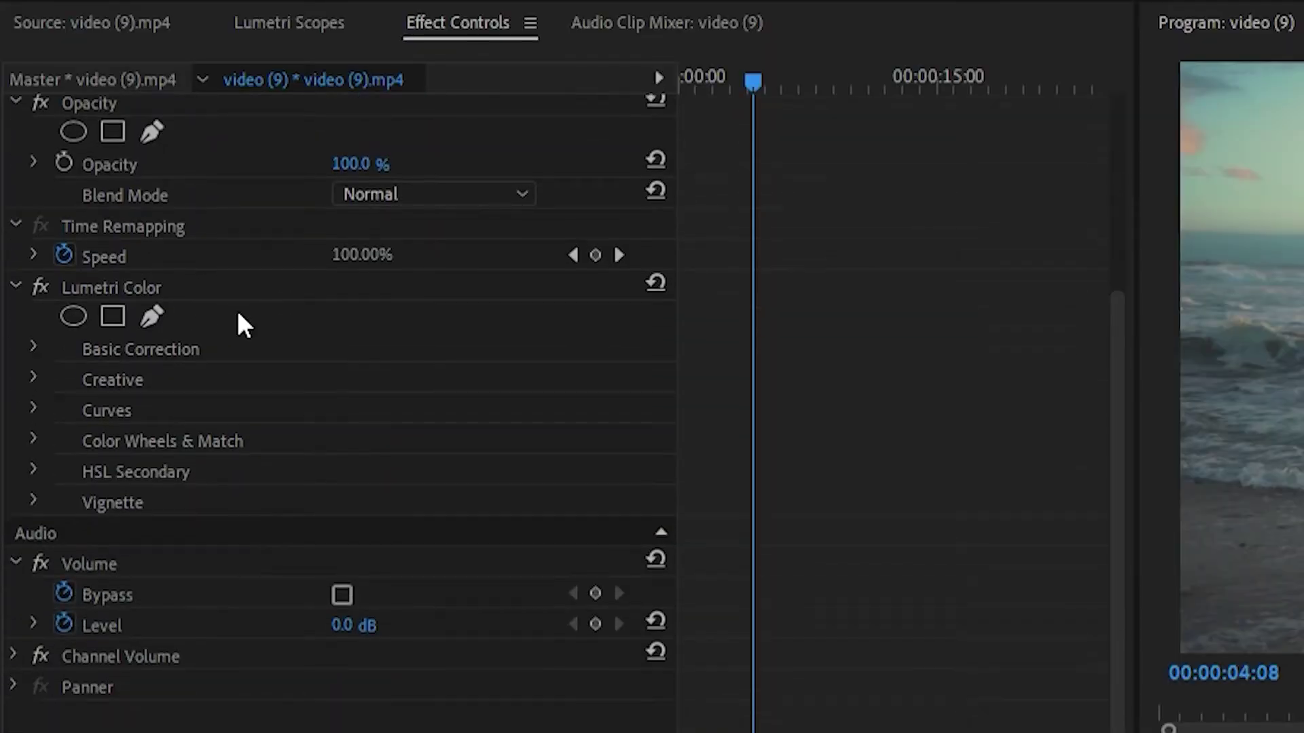
- Start a pen mask on Lumetri Color tracing the horizon up over the mountain's peak and flat top
click(153, 292)
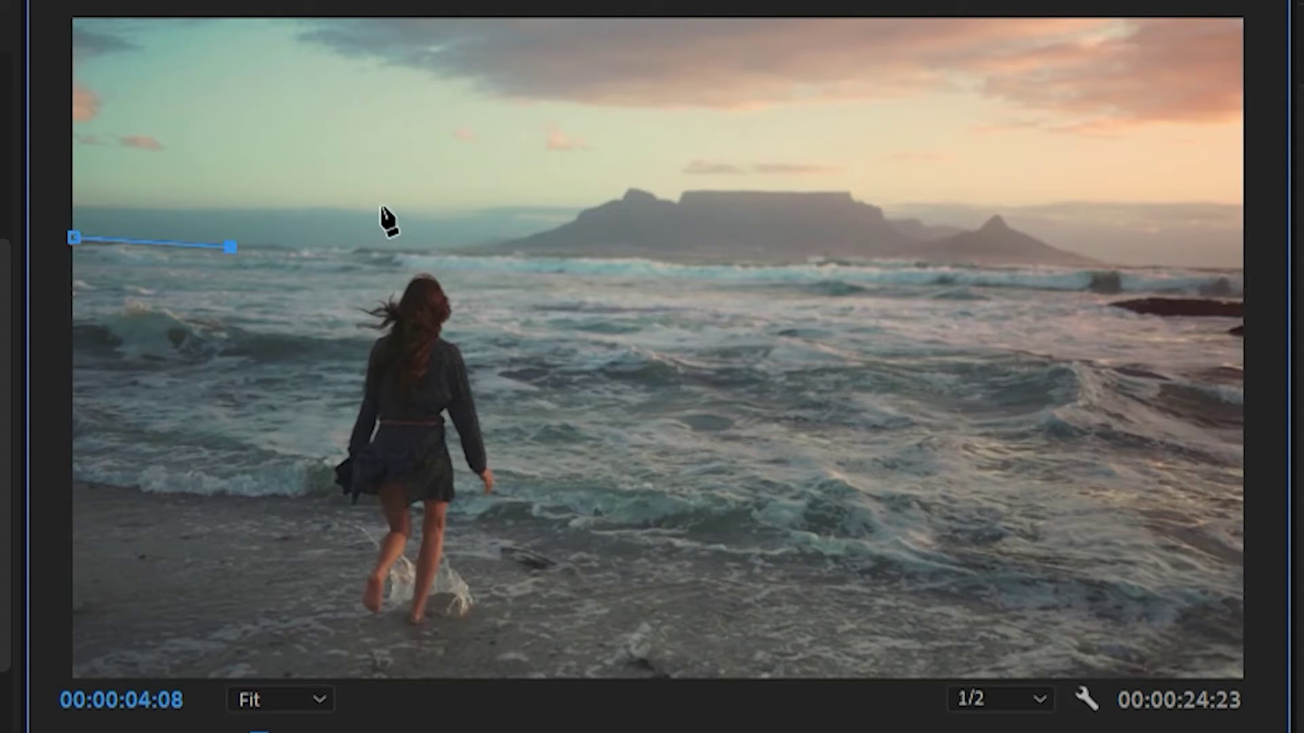
click(469, 242)
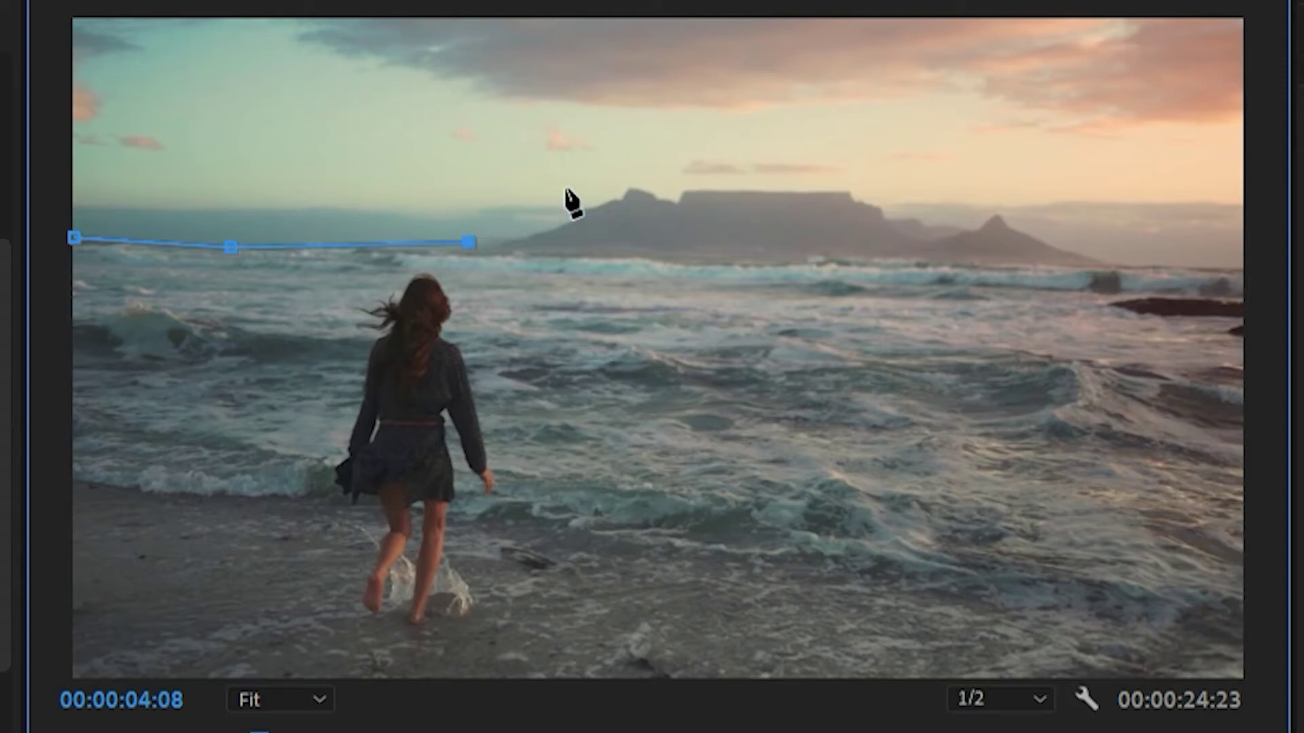
click(563, 218)
click(619, 192)
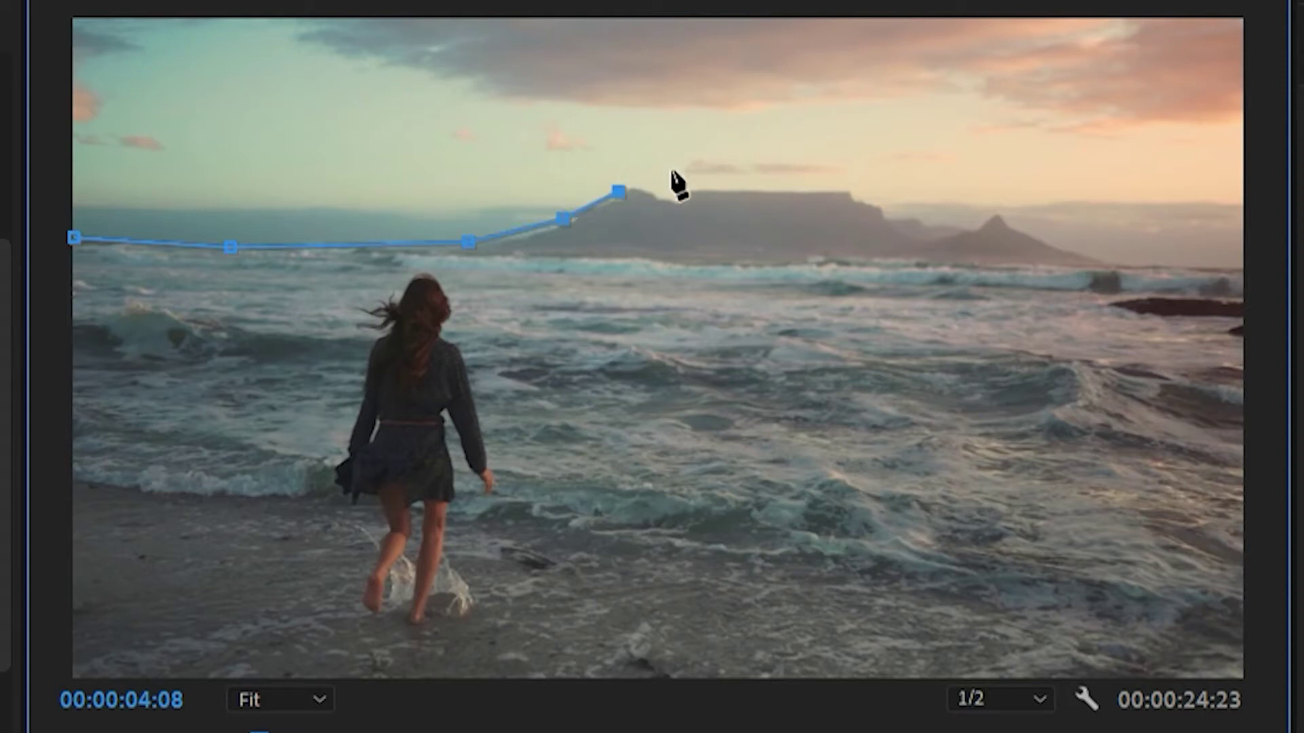
click(669, 201)
click(729, 189)
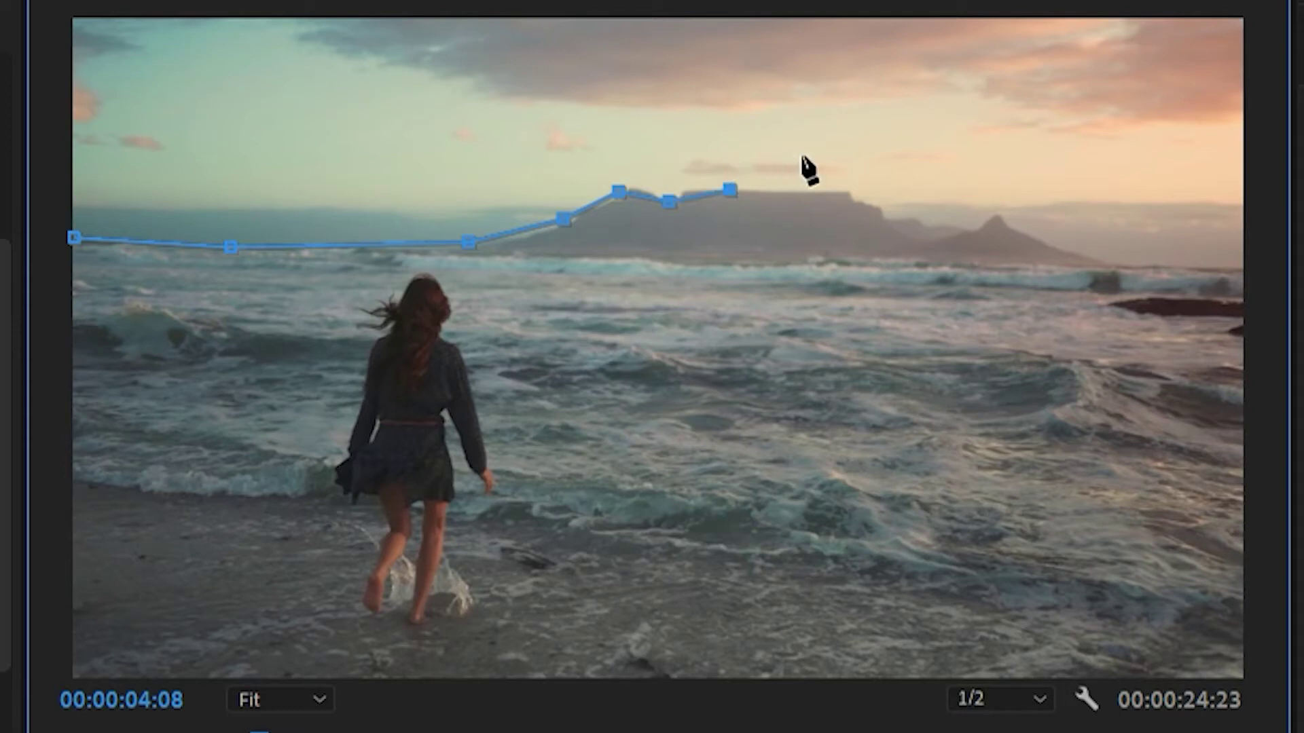
click(850, 196)
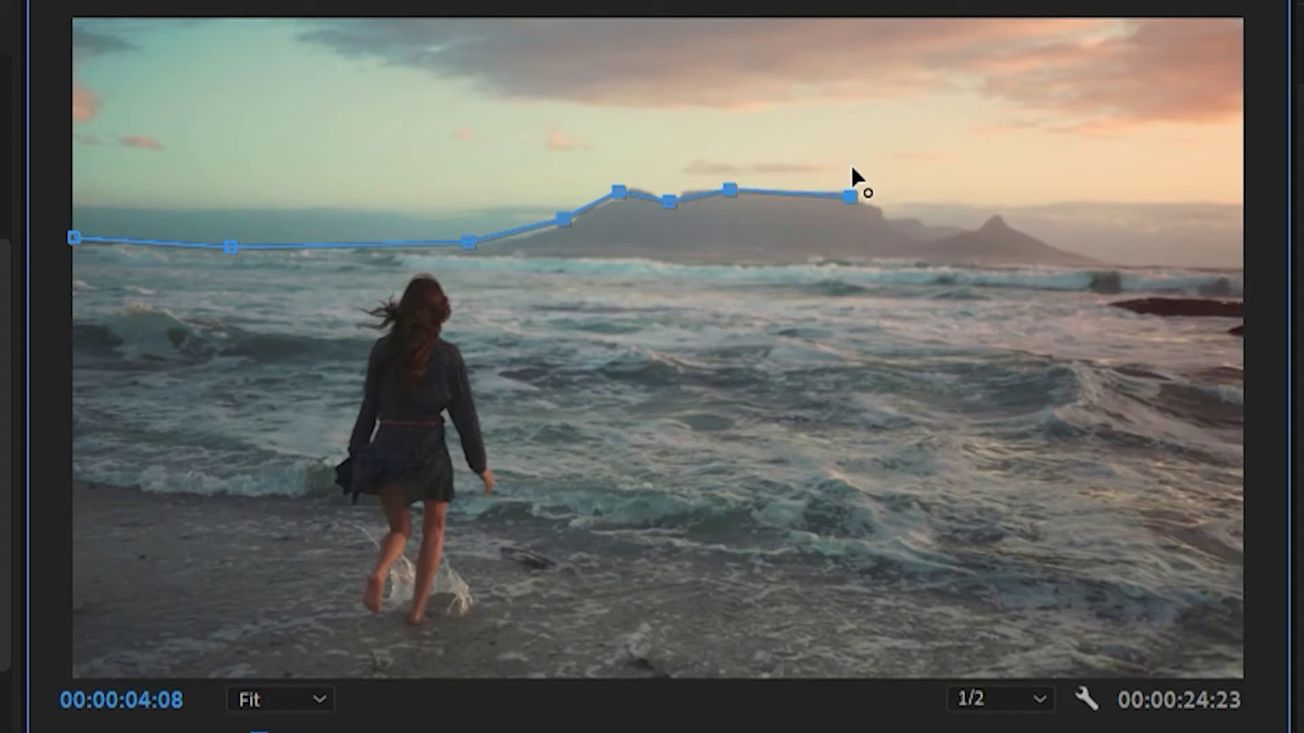
- Trace the mask down the right peaks to the frame edge, add both top corners, and close it
click(935, 218)
click(992, 216)
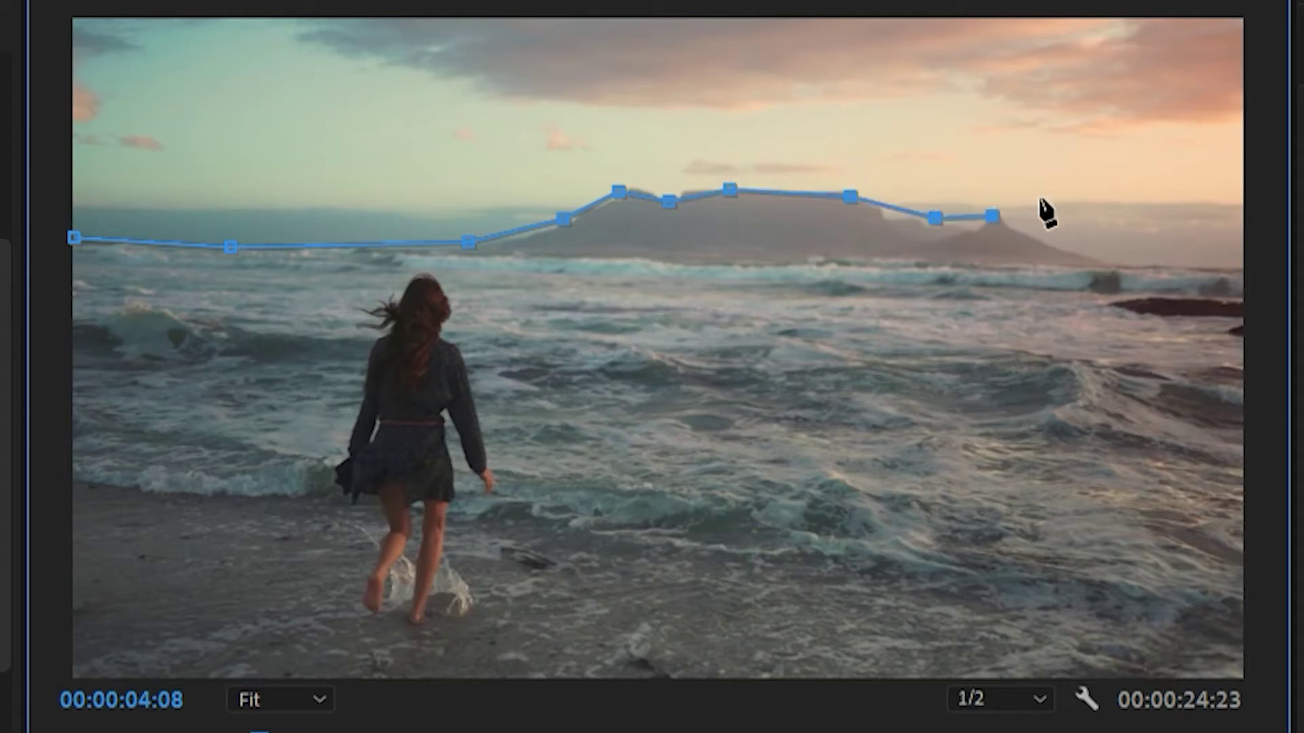
click(1049, 243)
click(1133, 262)
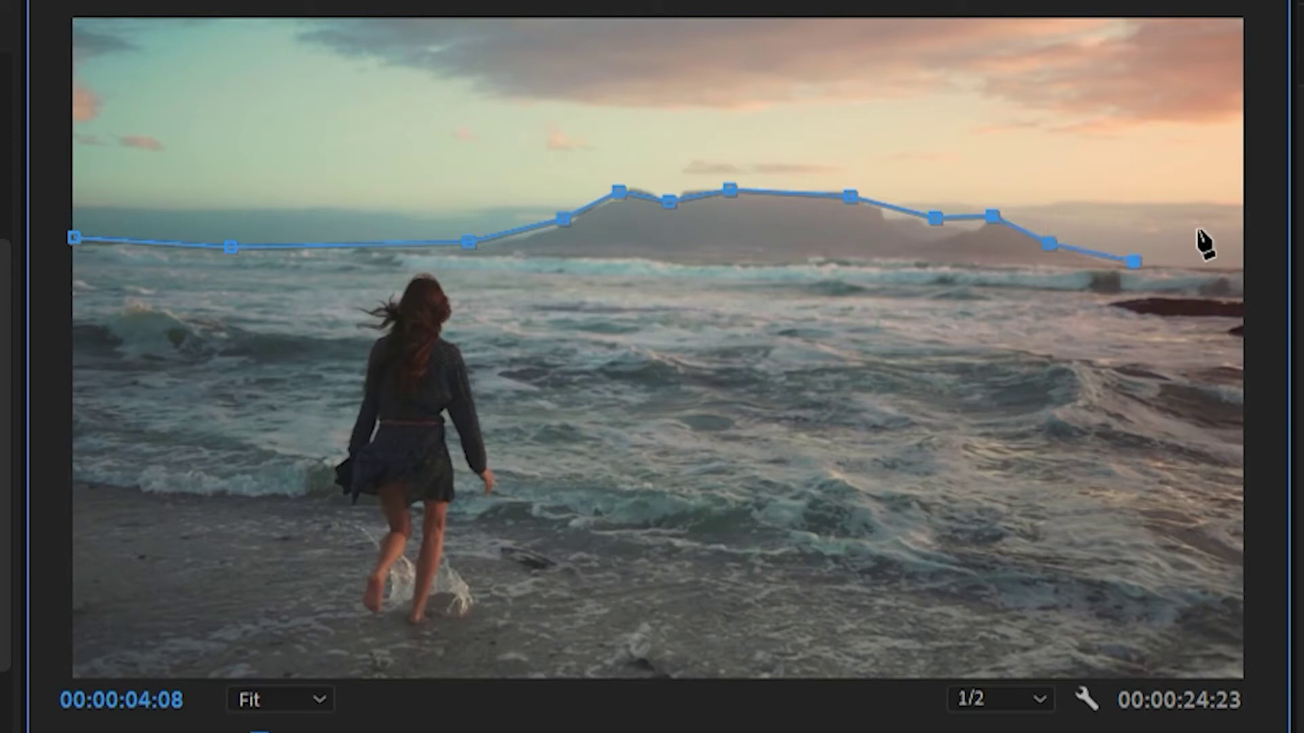
click(1238, 270)
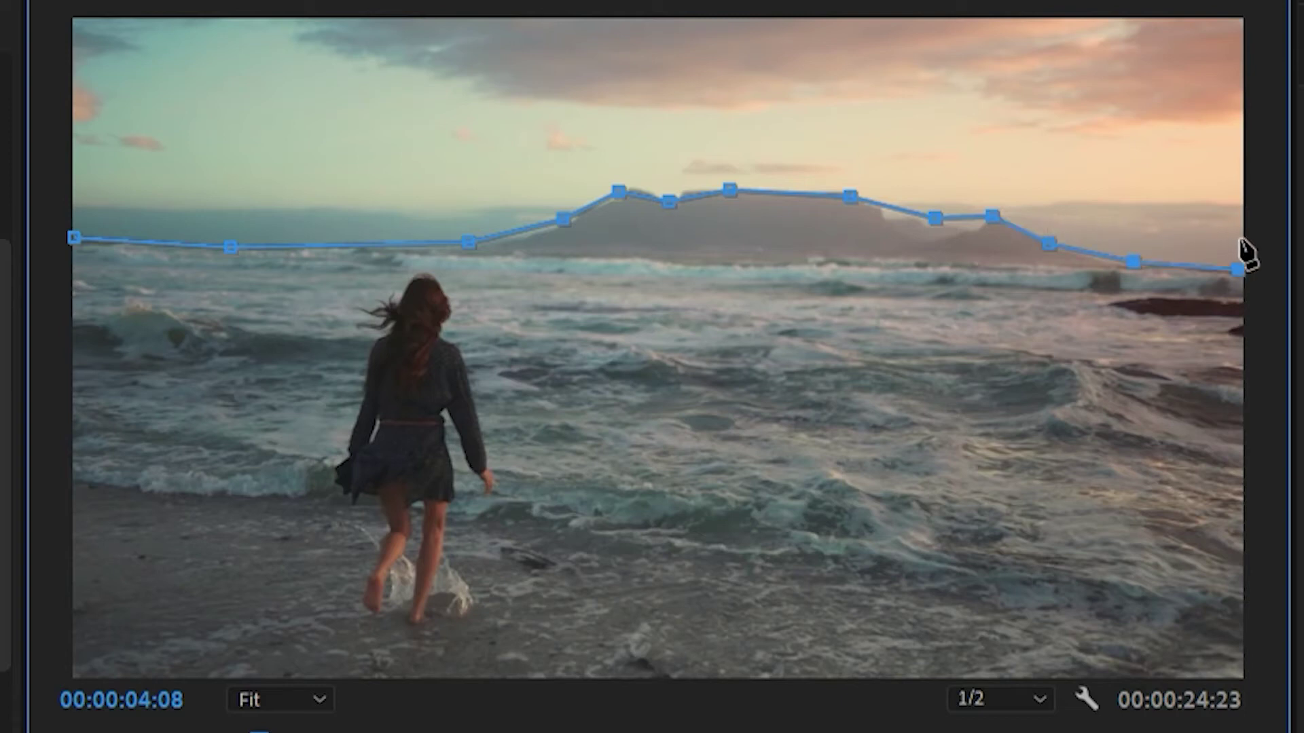
click(1238, 24)
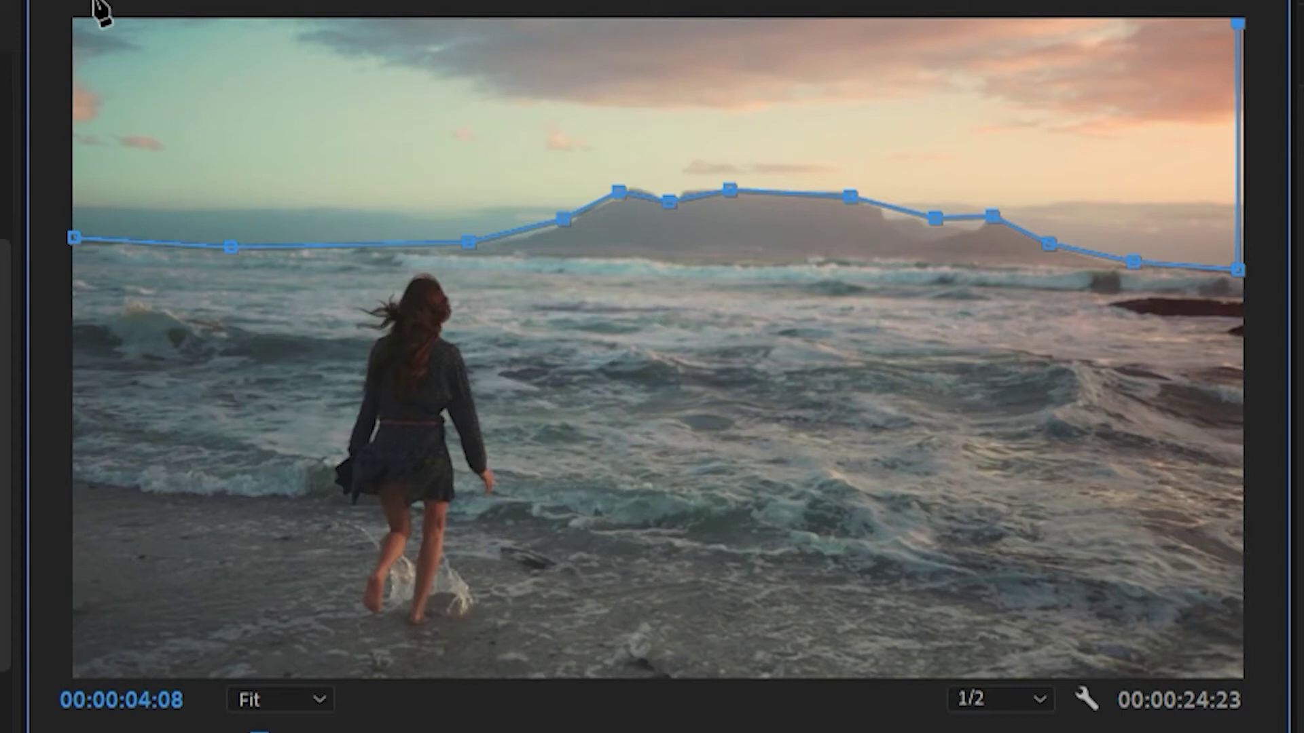
click(69, 21)
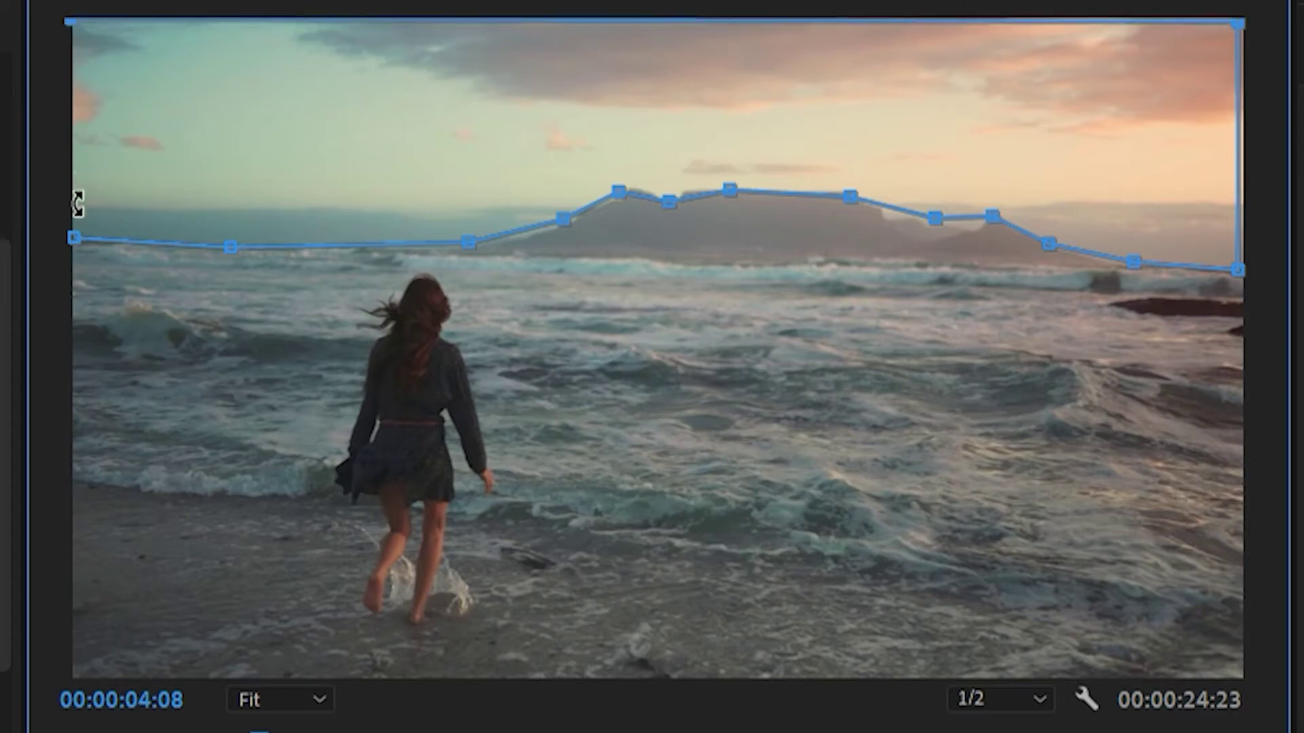
click(73, 238)
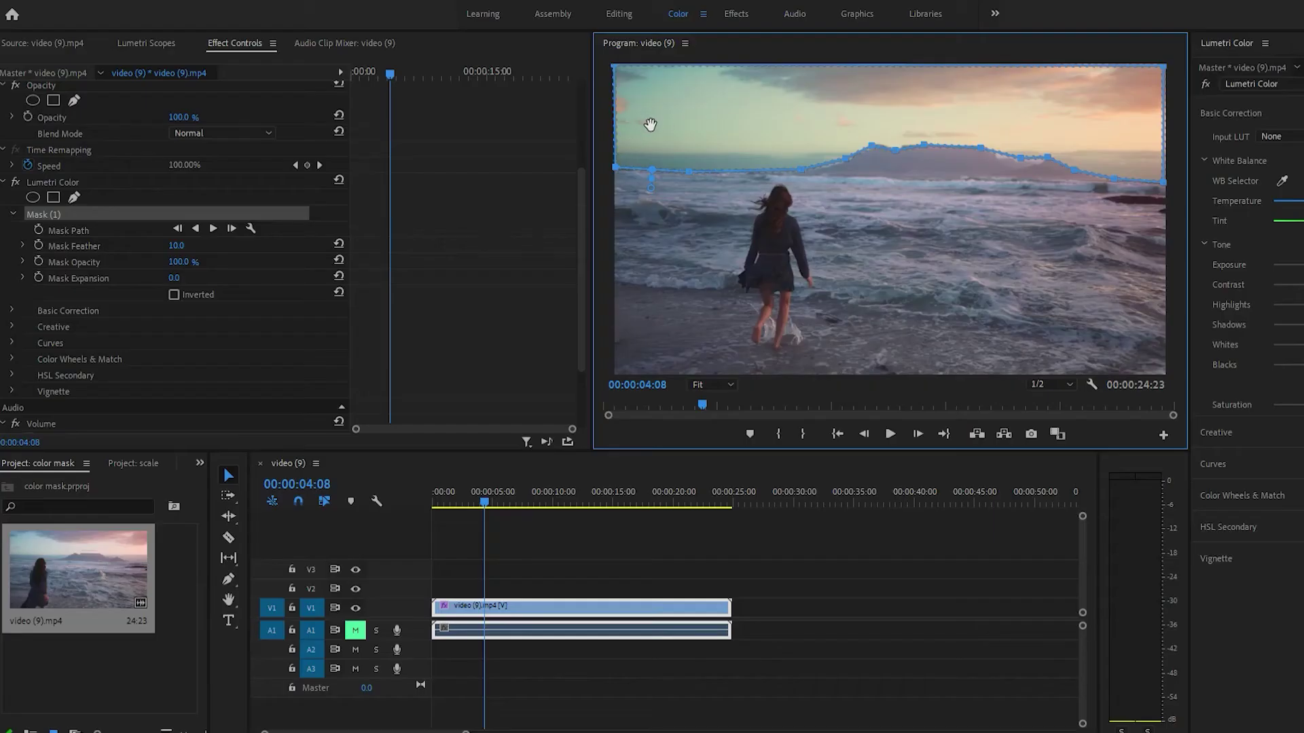
- Give Mask (1) a feather of 14.0 and an expansion of 9.0
scroll(152, 178, down, 3)
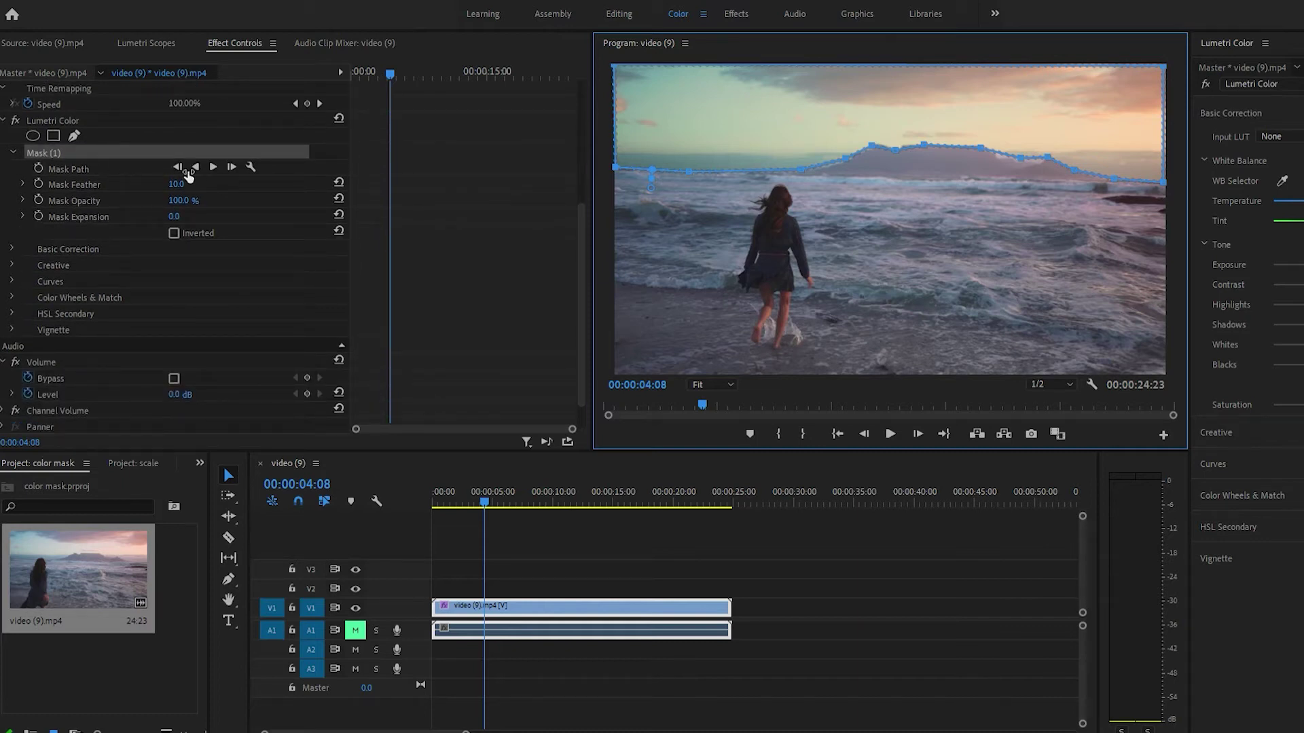
mouse_move(176, 184)
mouse_down()
mouse_move(201, 184)
mouse_move(179, 184)
mouse_up()
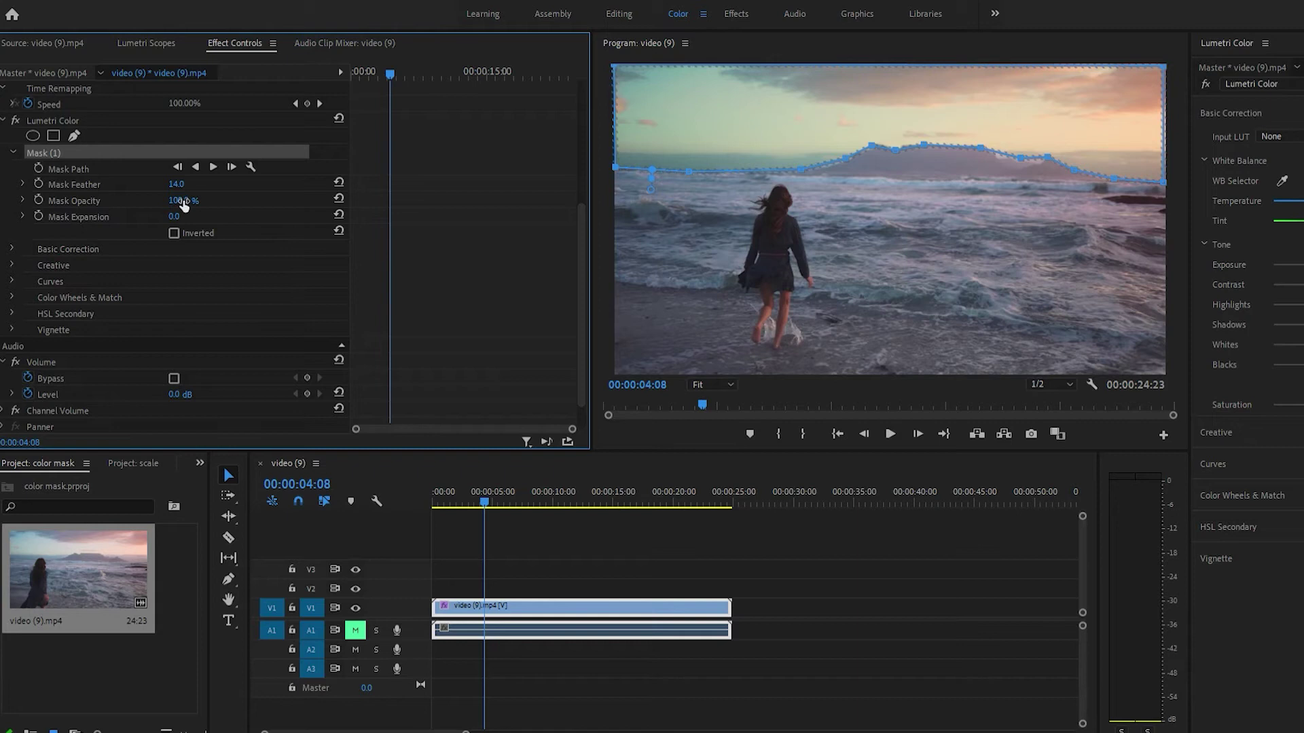
drag(173, 217, 180, 216)
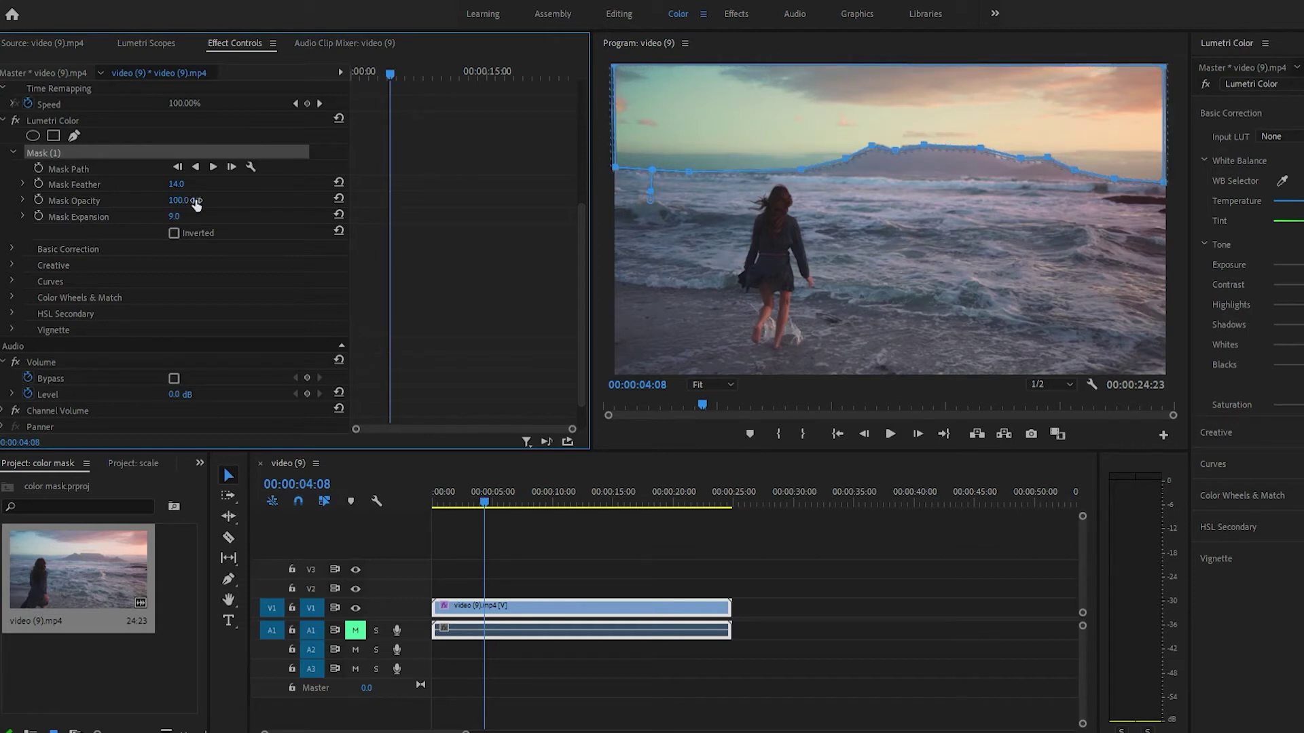
scroll(60, 258, down, 1)
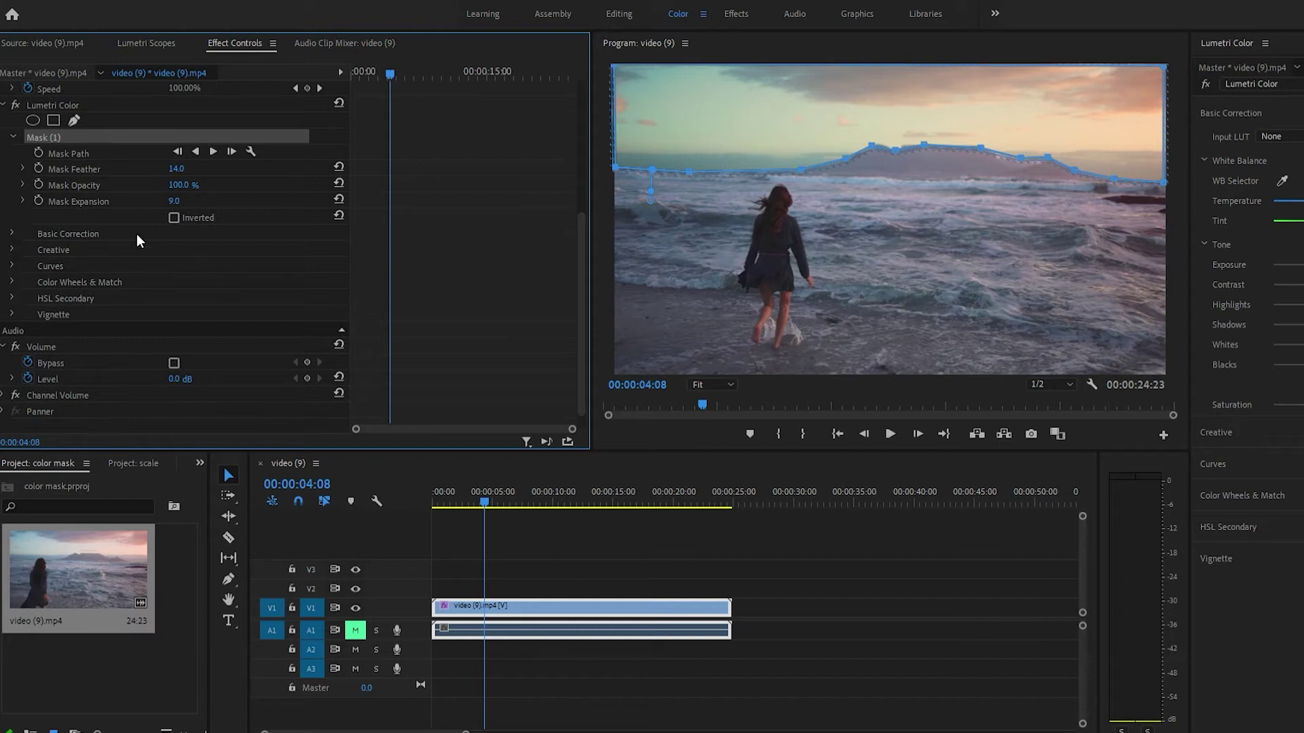
scroll(20, 231, down, 1)
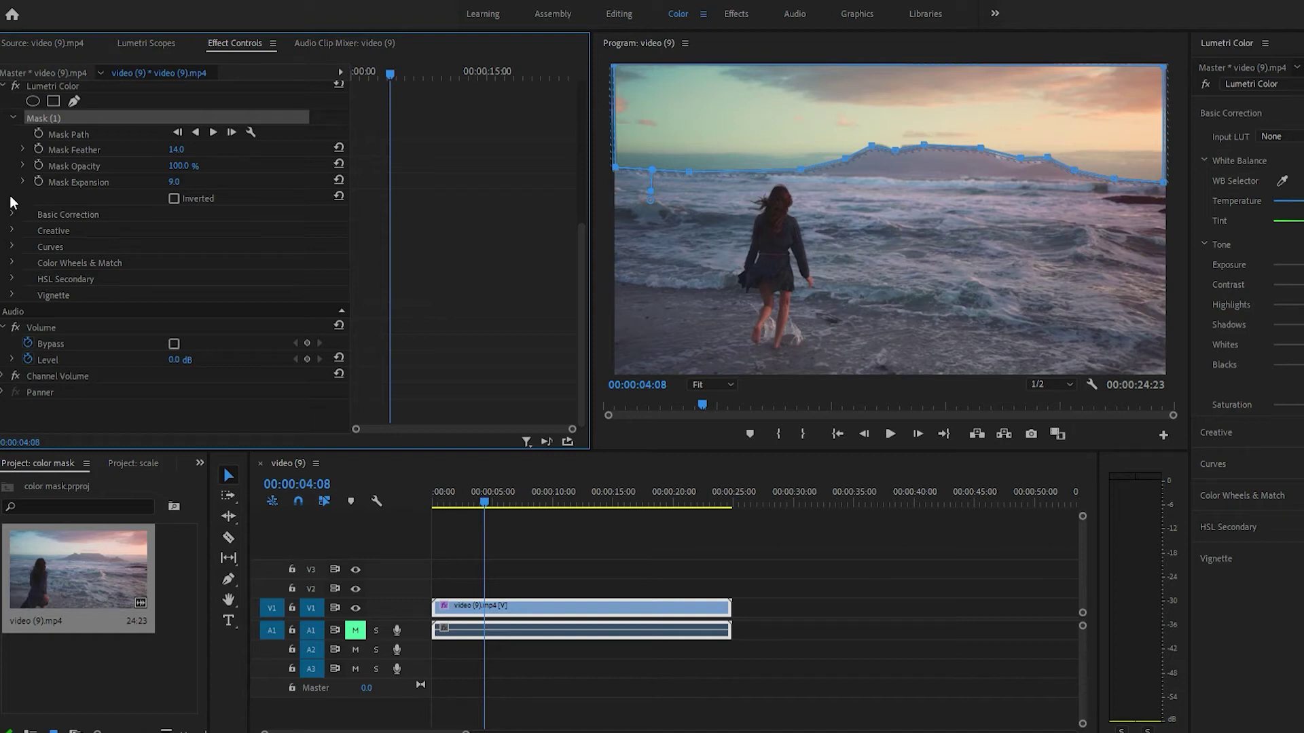
- In Basic Correction set Temperature 106, Exposure 0.3, Contrast 24, Highlights 7, Shadows 150, Whites 7, Blacks 150
click(11, 212)
scroll(43, 194, down, 3)
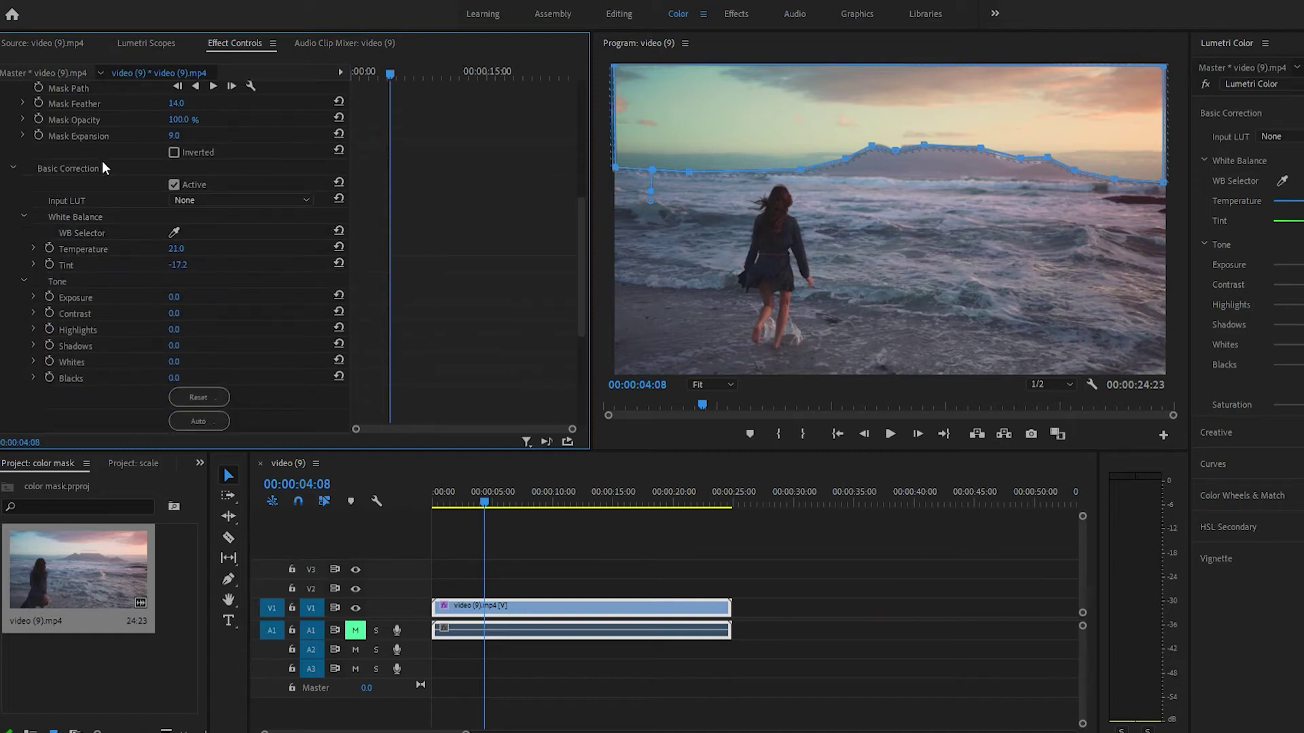
scroll(102, 163, down, 5)
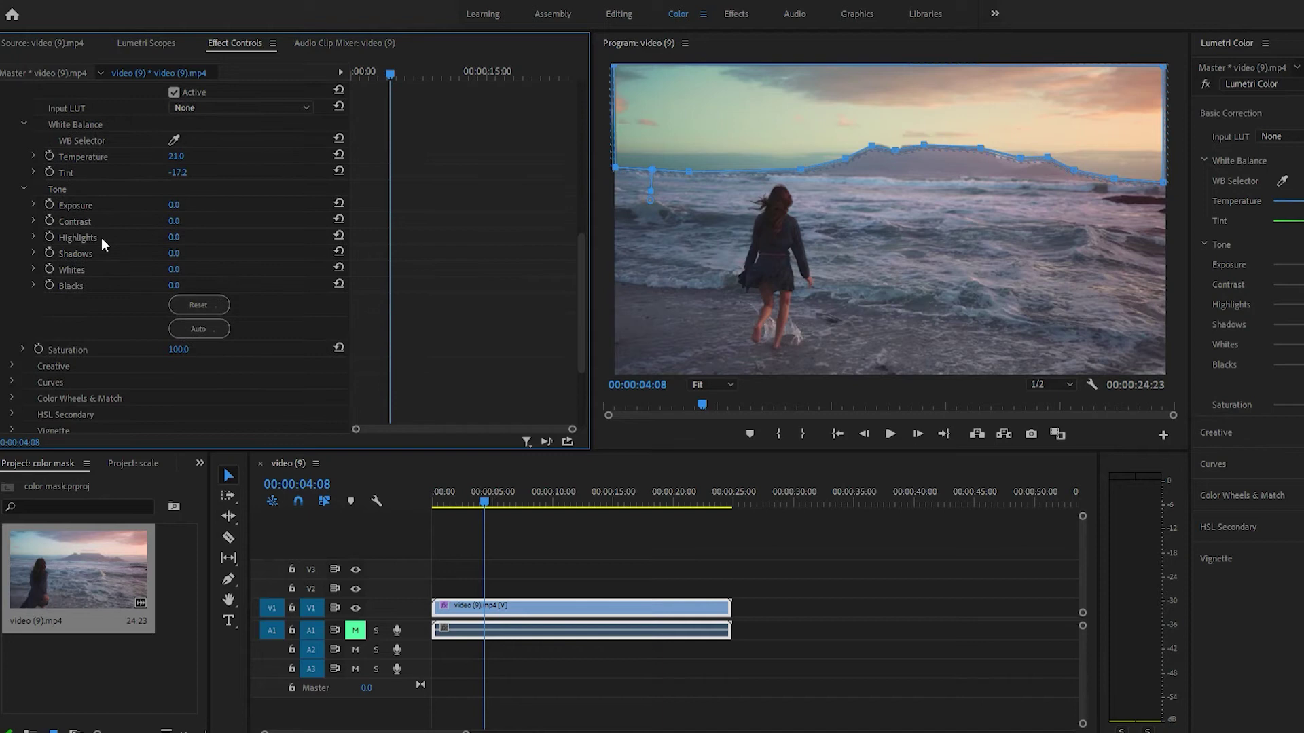
scroll(85, 344, down, 3)
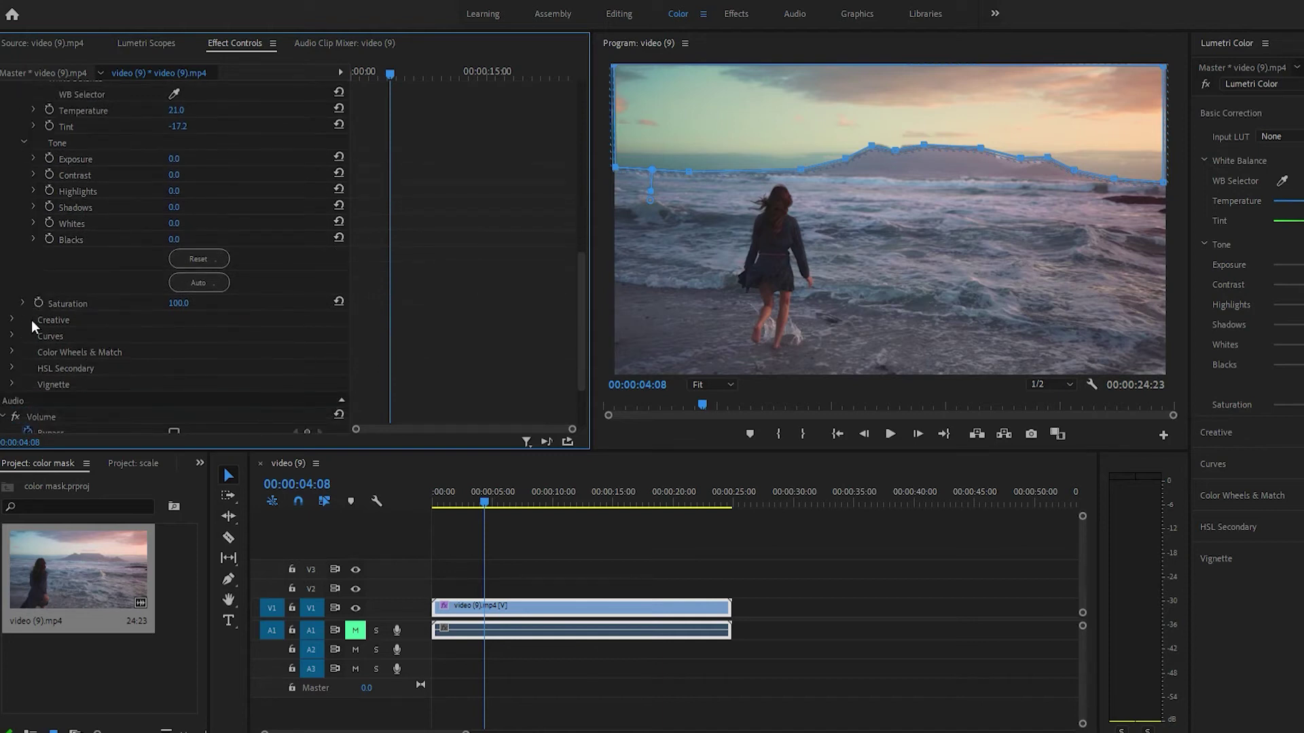
scroll(119, 286, up, 4)
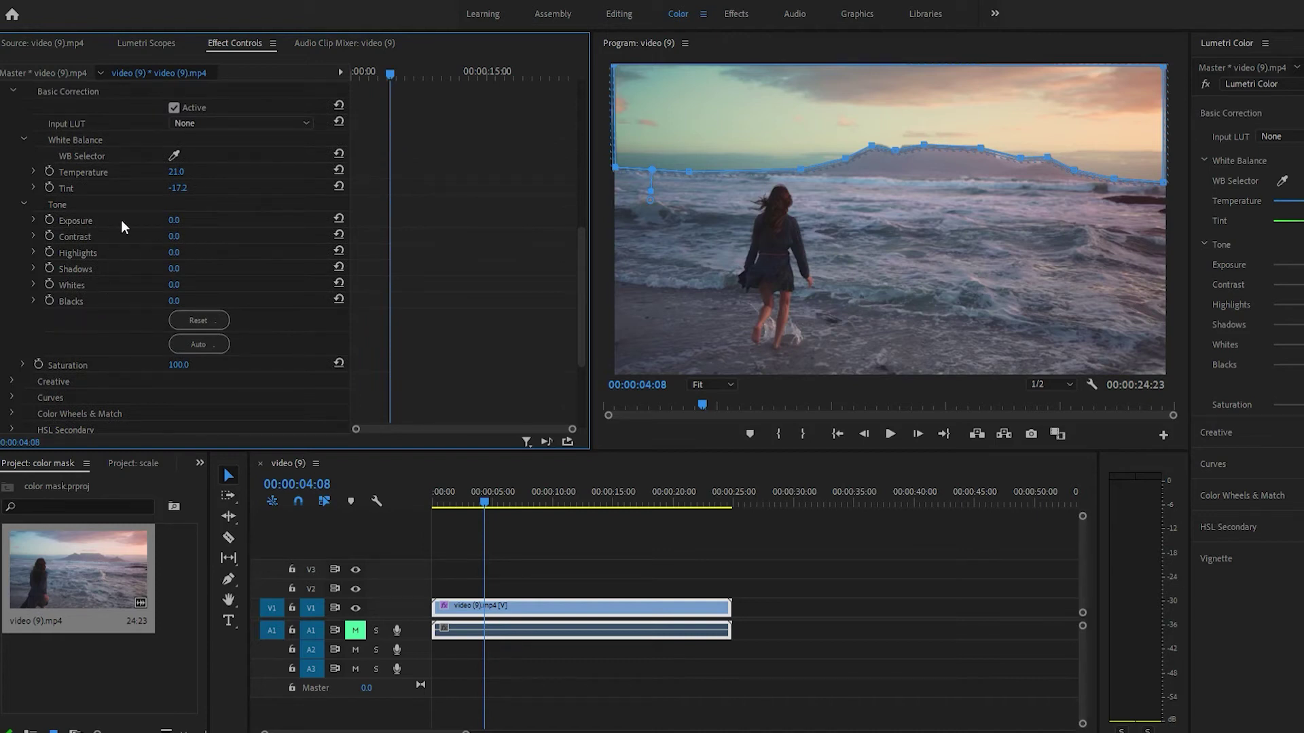
scroll(85, 255, up, 3)
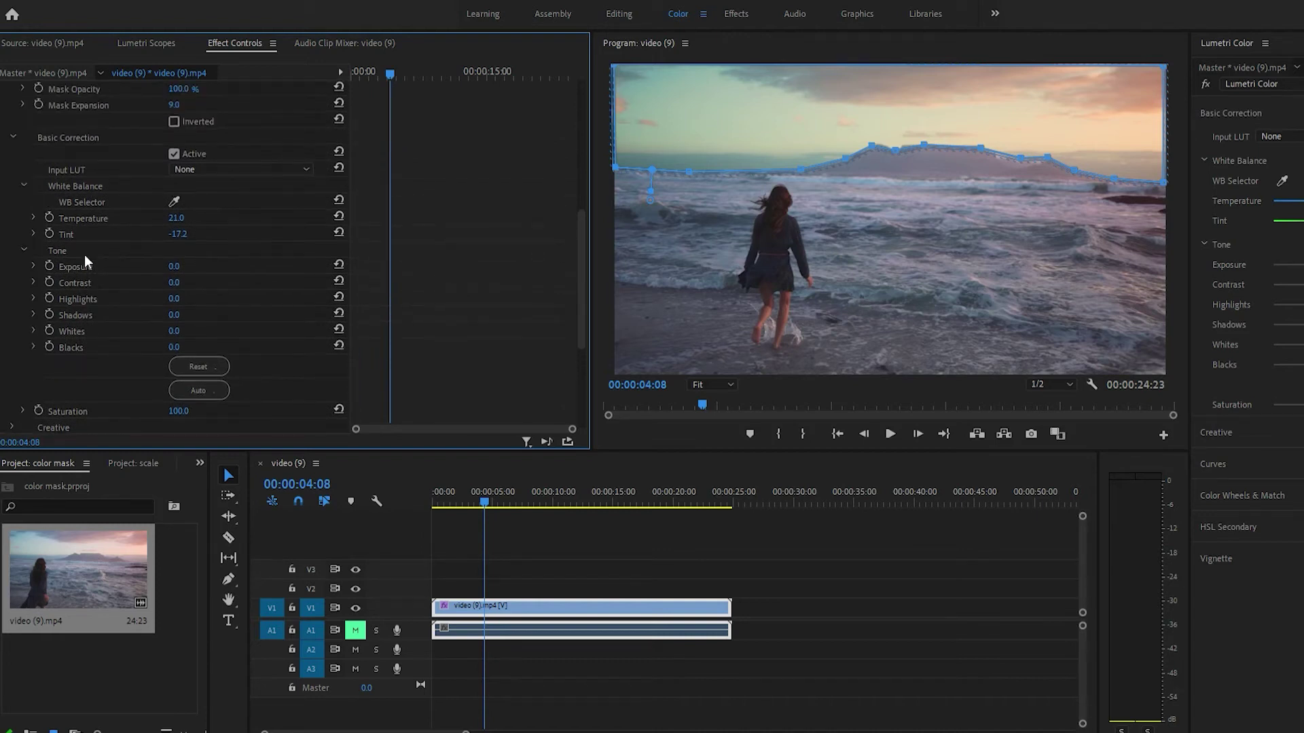
scroll(85, 257, down, 1)
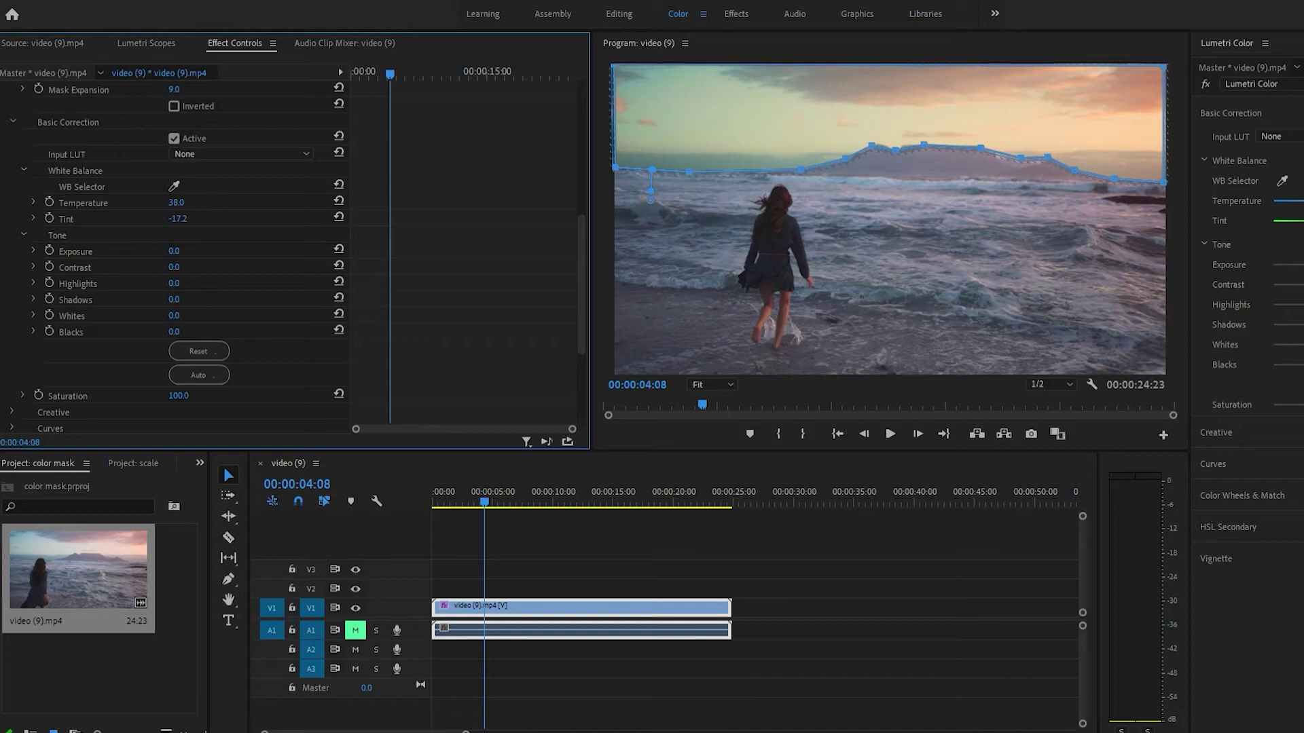
drag(176, 203, 182, 202)
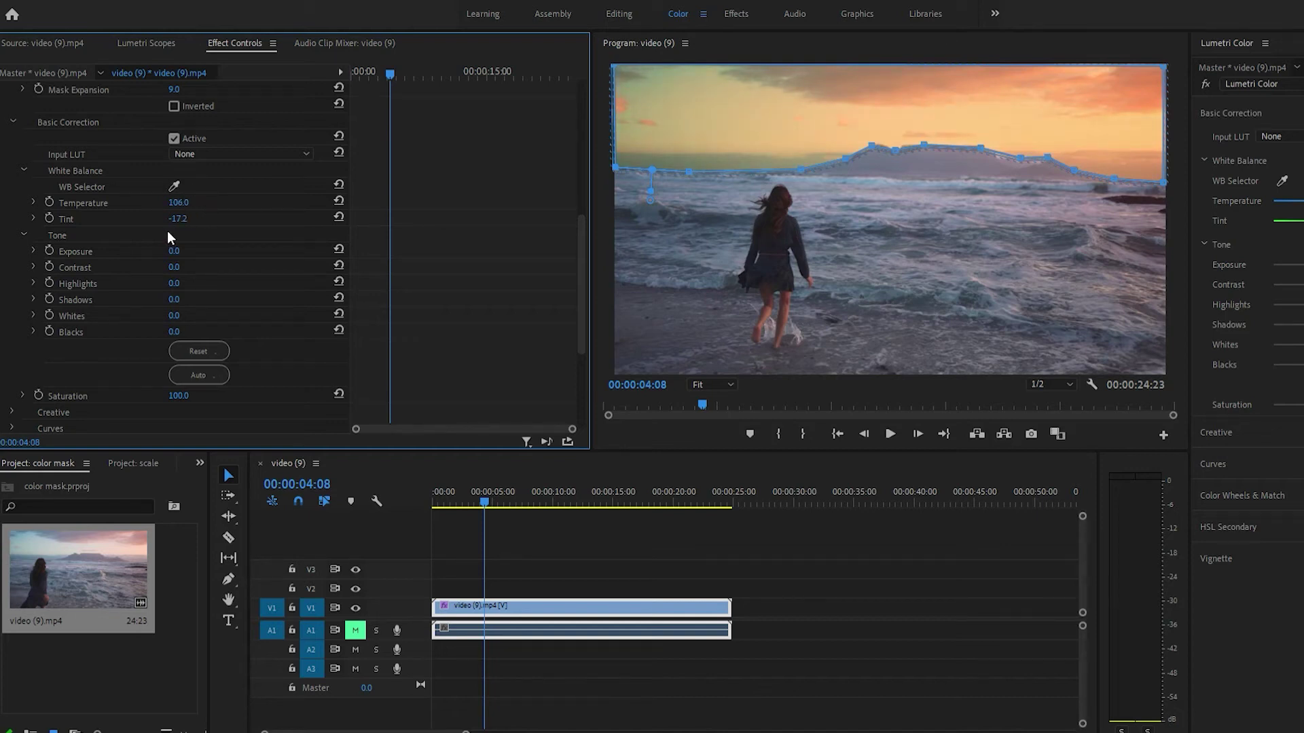
drag(174, 250, 192, 271)
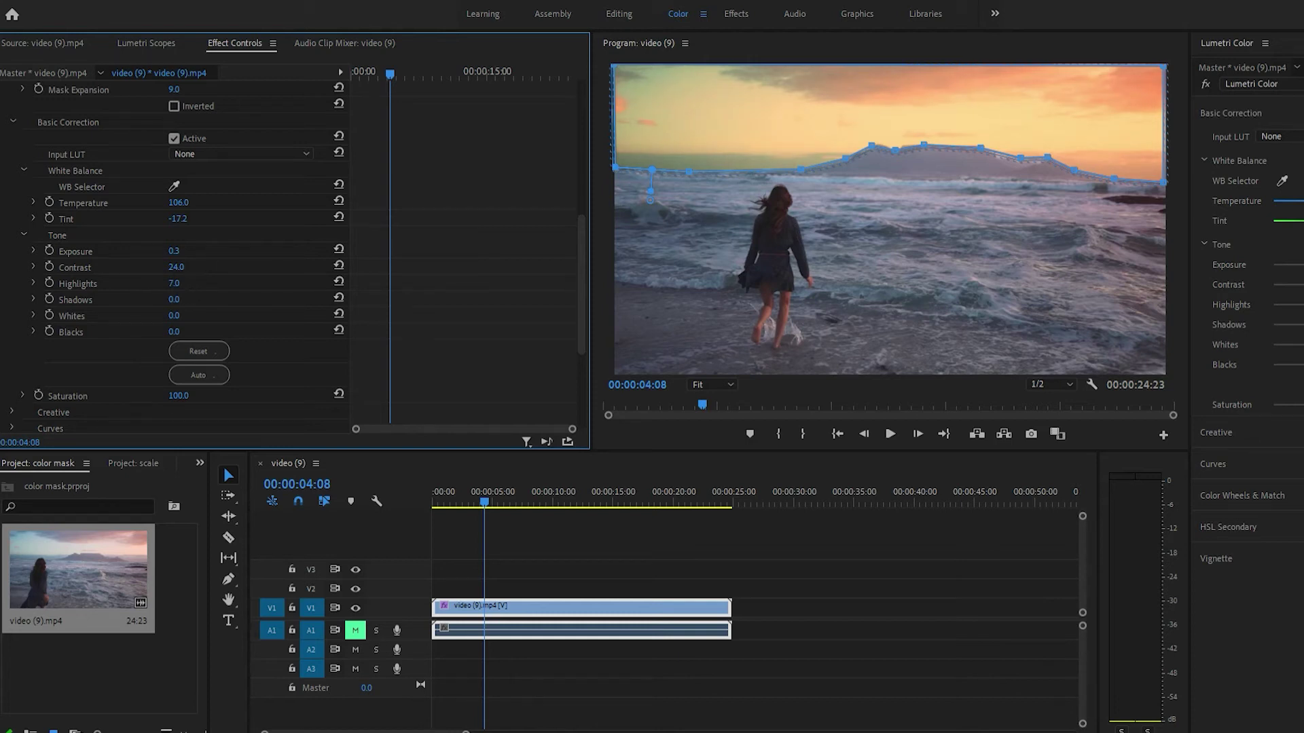
drag(174, 299, 197, 300)
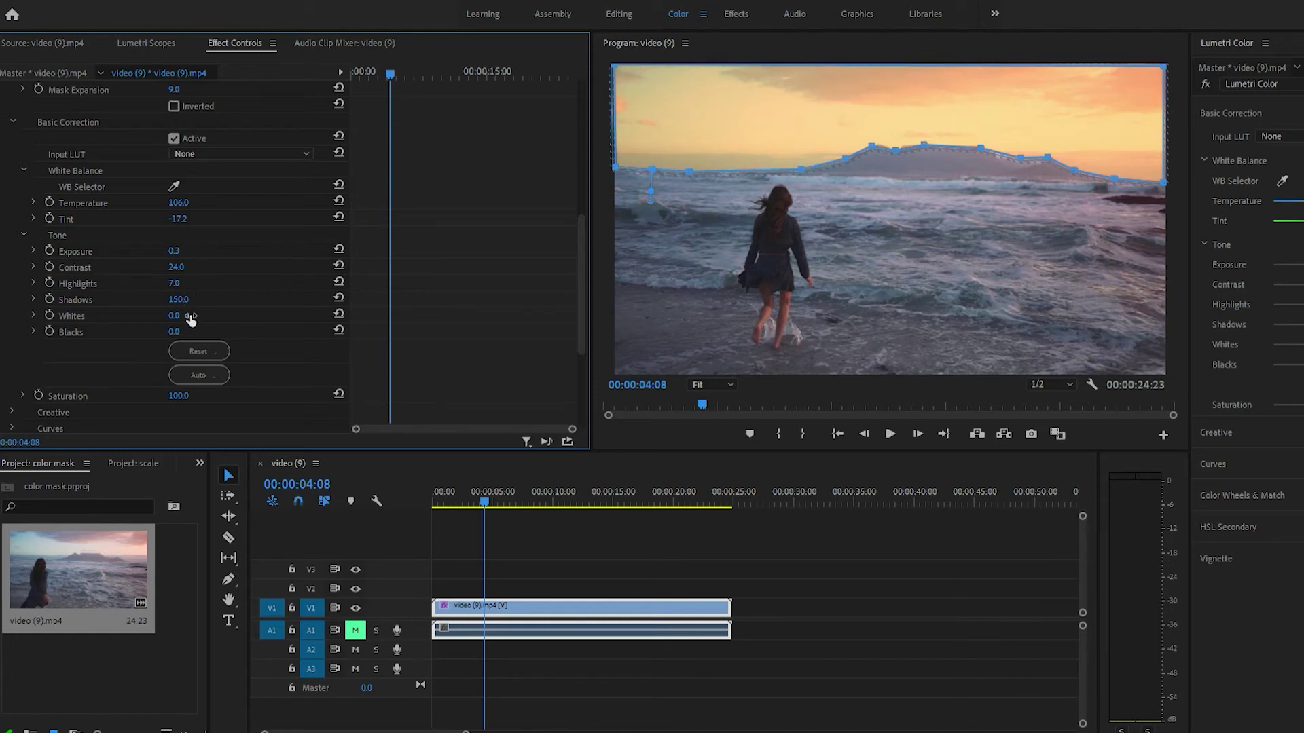
drag(174, 315, 218, 331)
scroll(113, 319, down, 3)
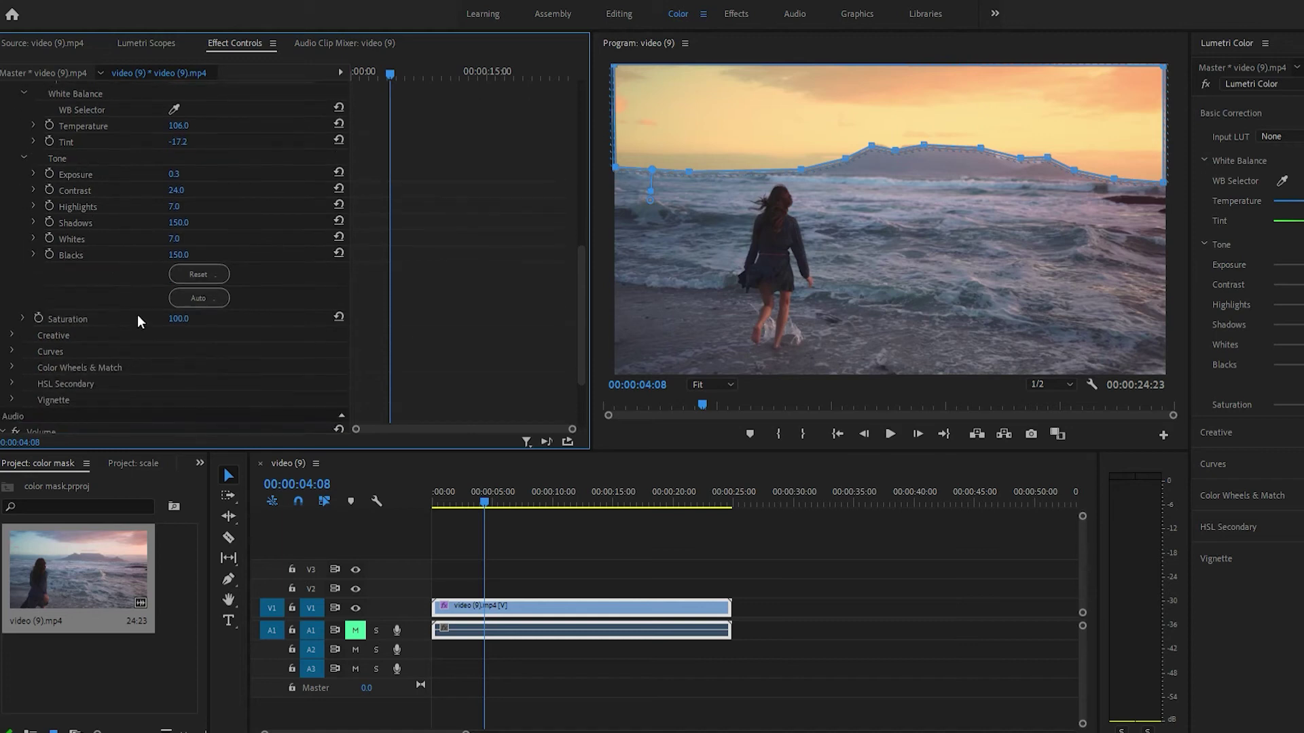
- In Creative set Faded Film 117, Sharpen 5, Vibrance 24 and Saturation 78 for the sky
click(12, 330)
scroll(90, 263, down, 3)
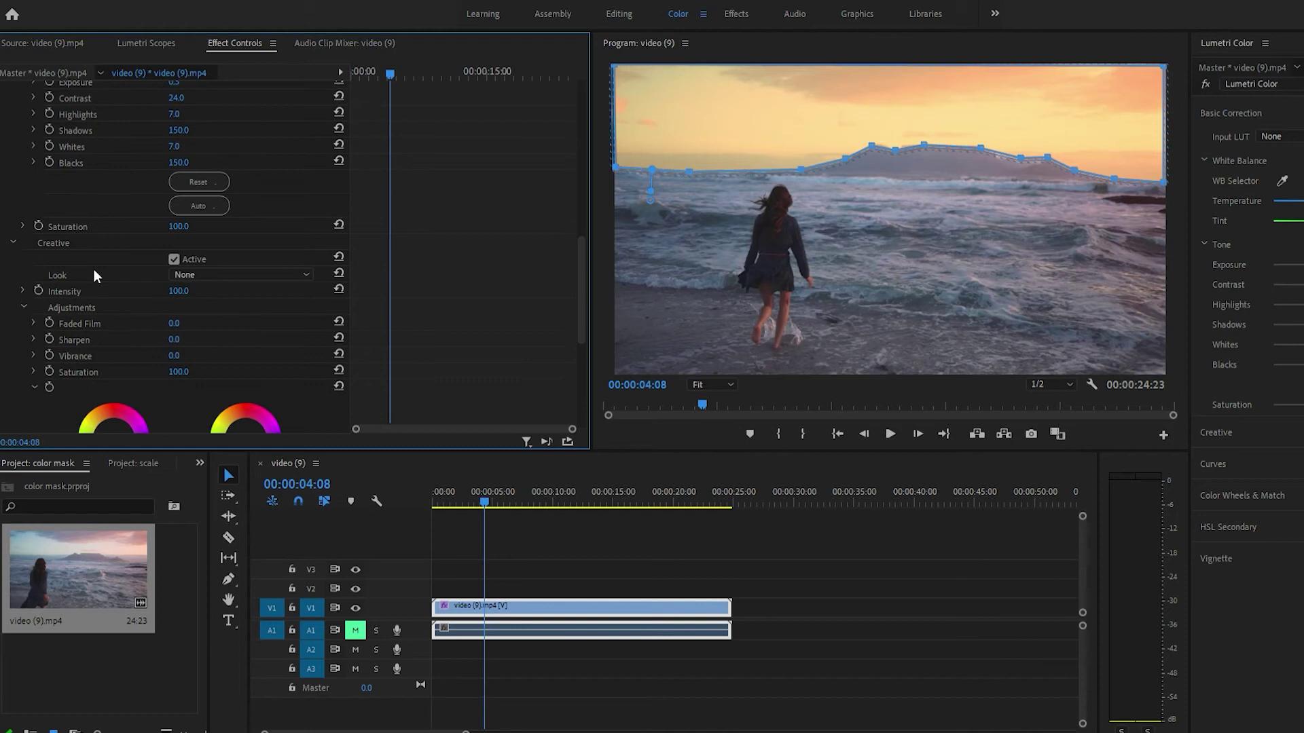
scroll(93, 270, down, 2)
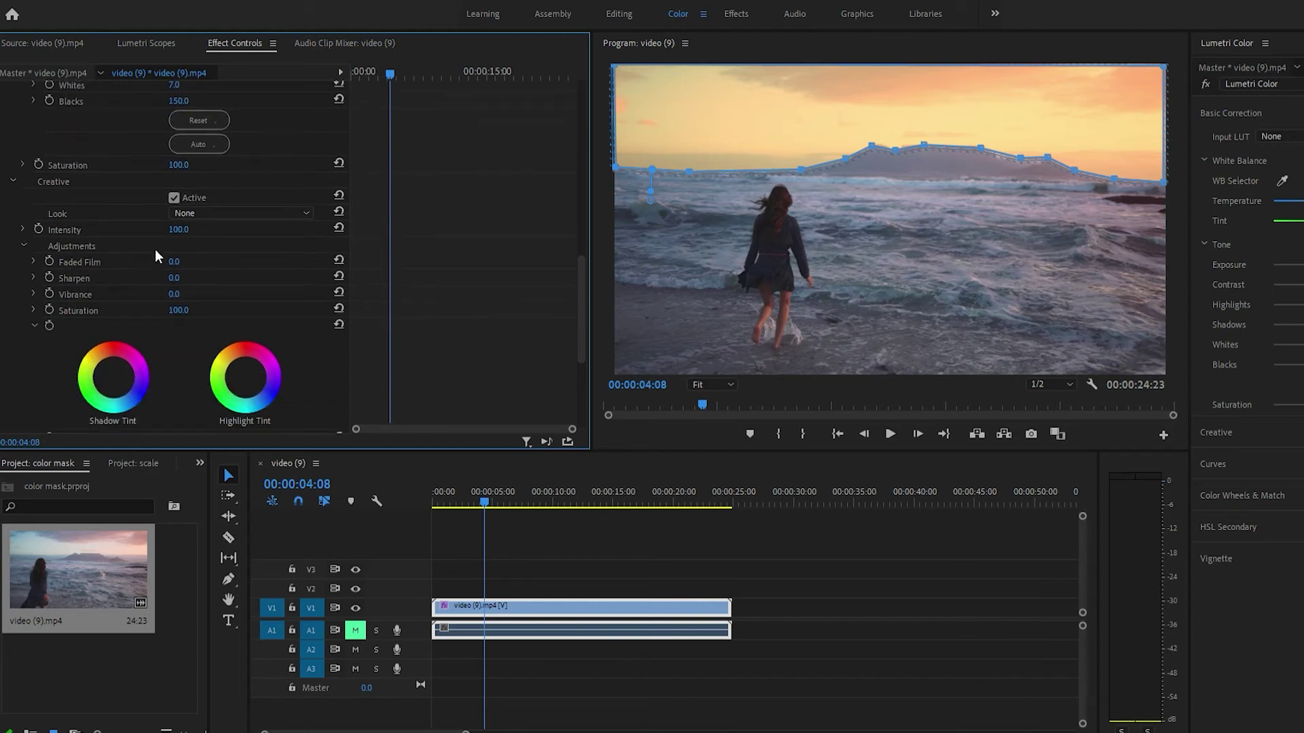
scroll(126, 185, down, 1)
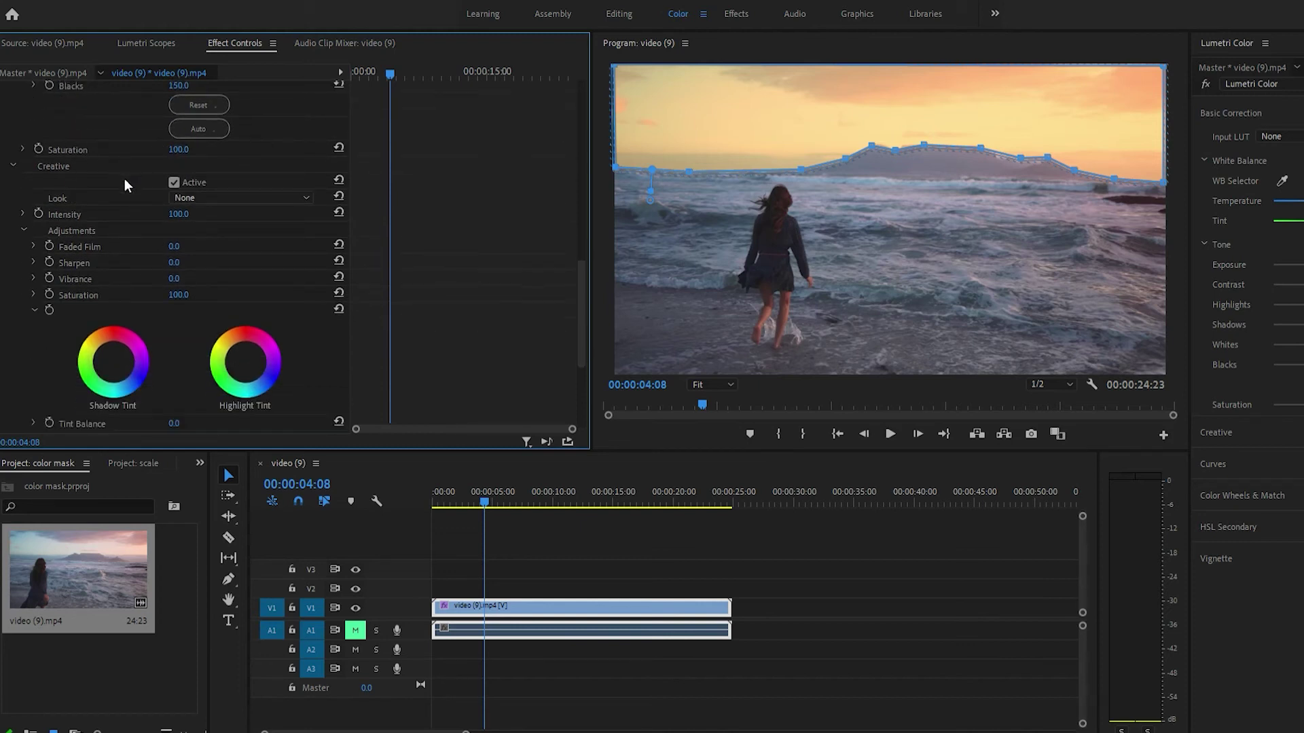
drag(173, 246, 181, 245)
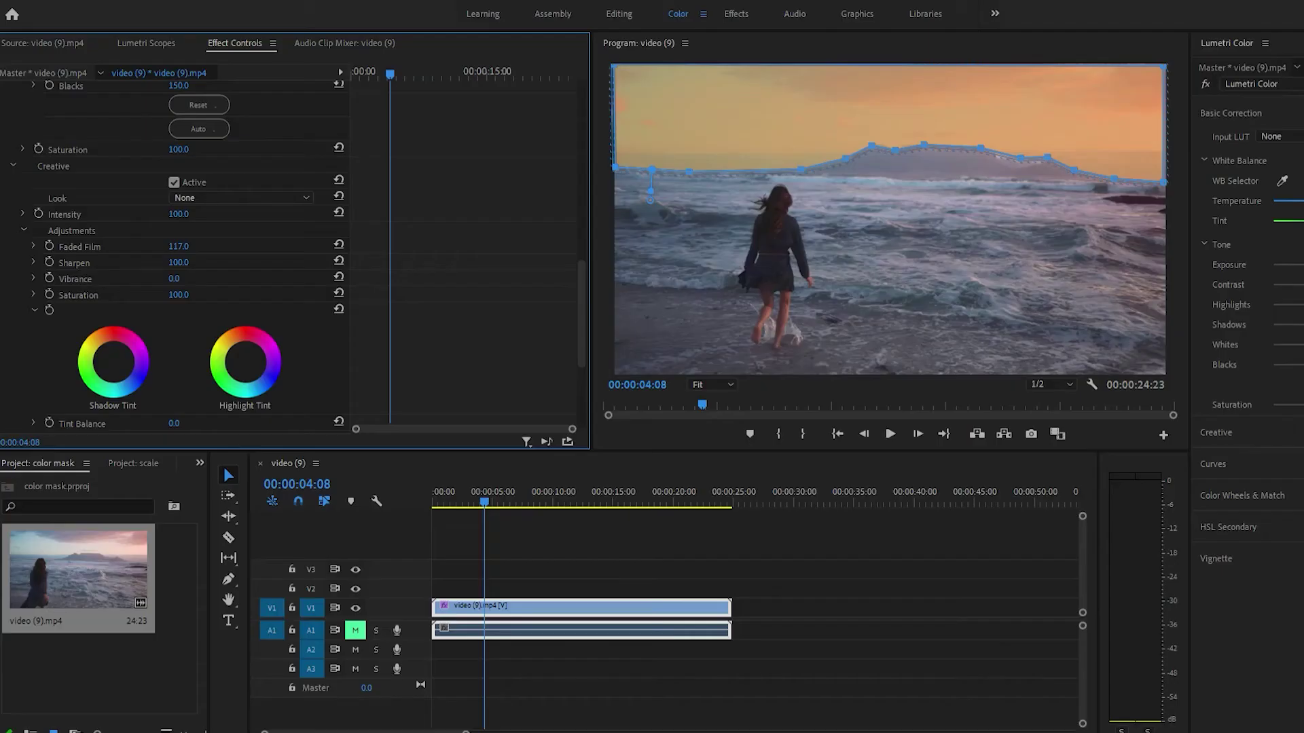
drag(178, 262, 102, 212)
drag(182, 273, 215, 278)
mouse_move(178, 279)
mouse_down()
mouse_move(187, 295)
mouse_move(240, 295)
mouse_move(174, 295)
mouse_up()
drag(200, 281, 198, 280)
scroll(198, 280, down, 2)
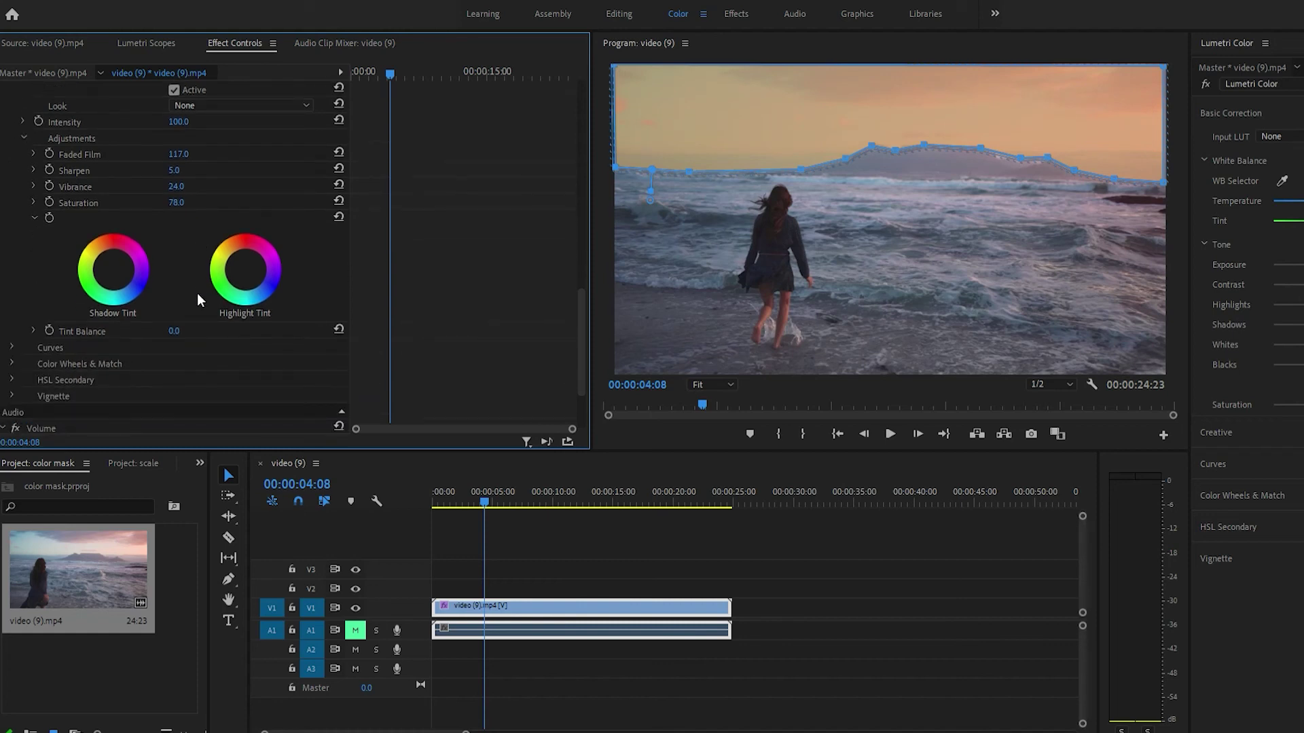
scroll(195, 331, down, 1)
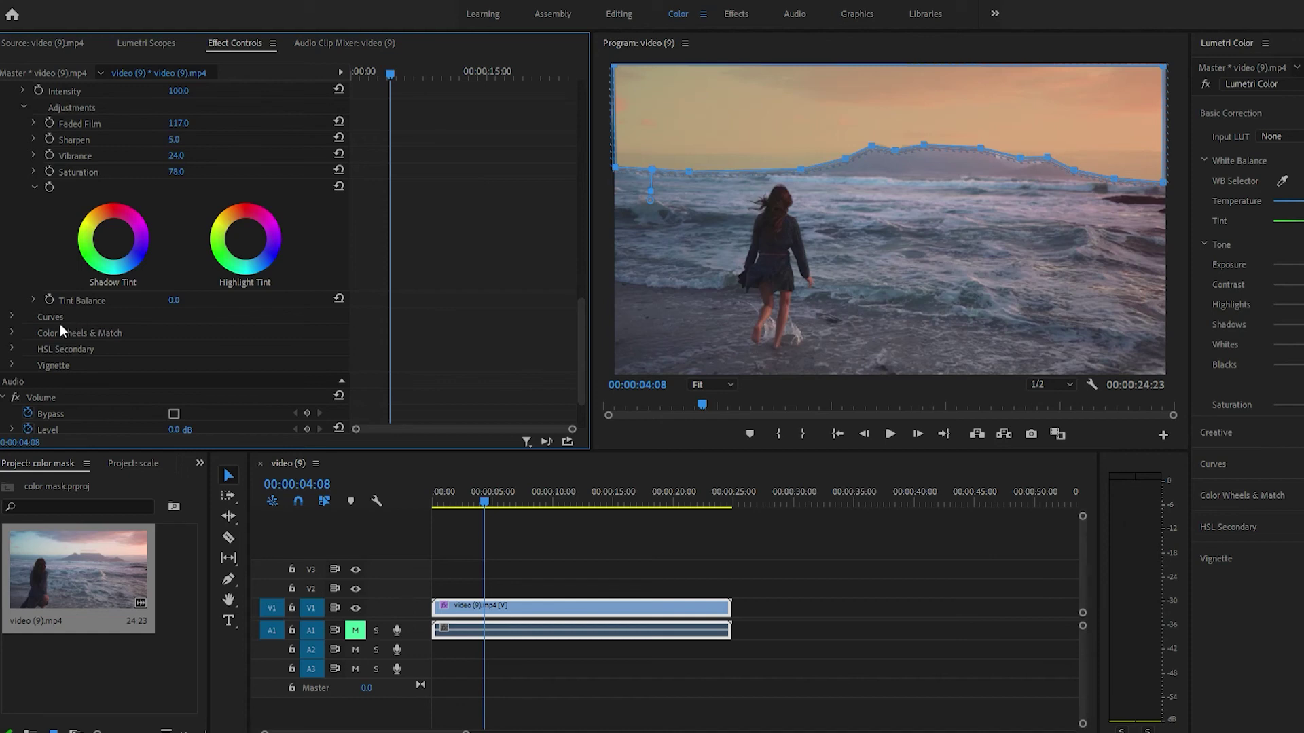
- In Curves, pull two points on the master RGB curve to form an S-curve
click(11, 299)
scroll(48, 273, down, 4)
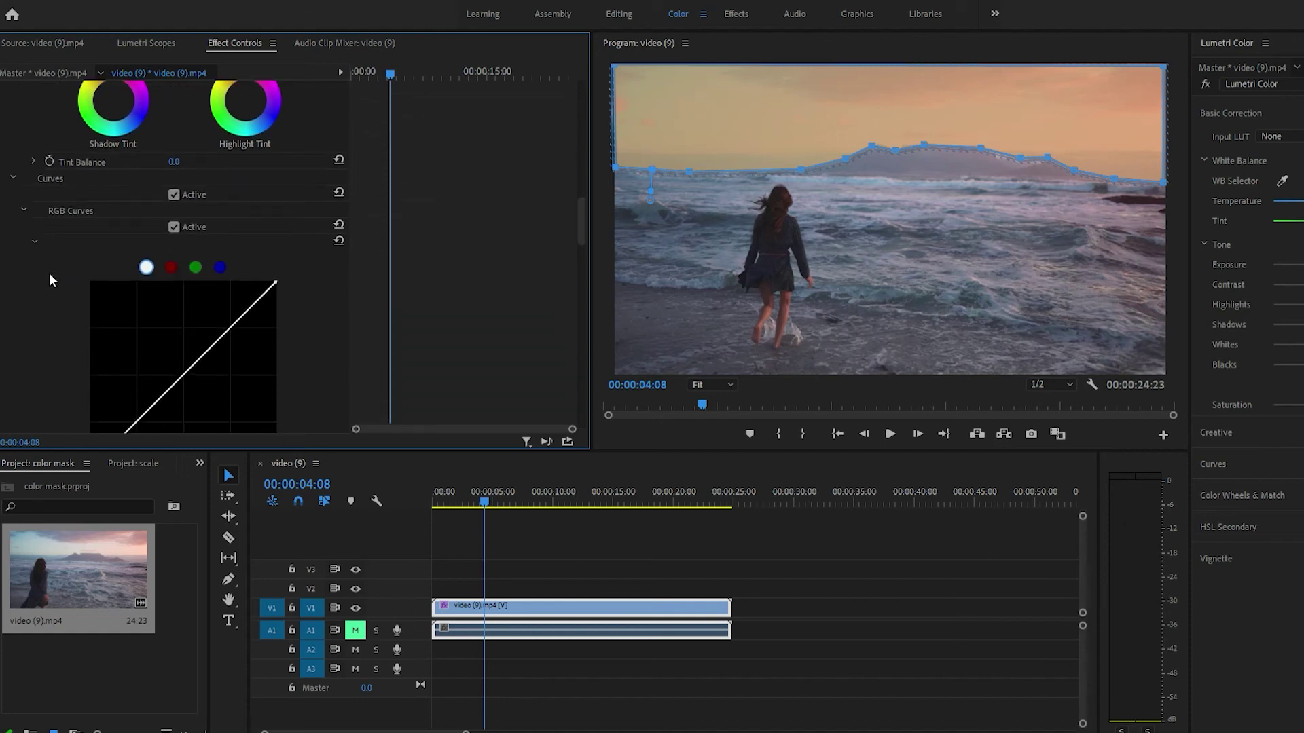
scroll(49, 273, down, 2)
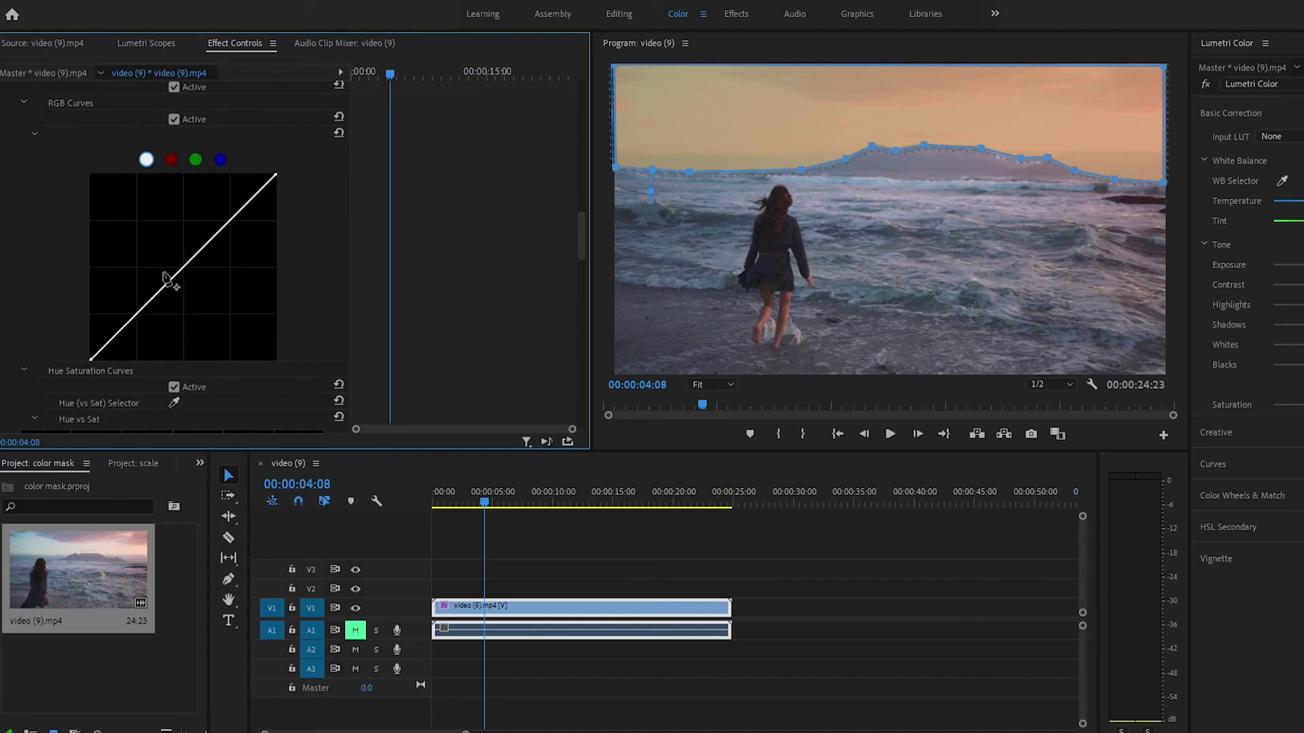
mouse_move(163, 275)
mouse_down()
mouse_move(152, 266)
mouse_move(168, 286)
mouse_up()
mouse_move(233, 225)
mouse_down()
mouse_move(208, 211)
mouse_move(233, 236)
mouse_up()
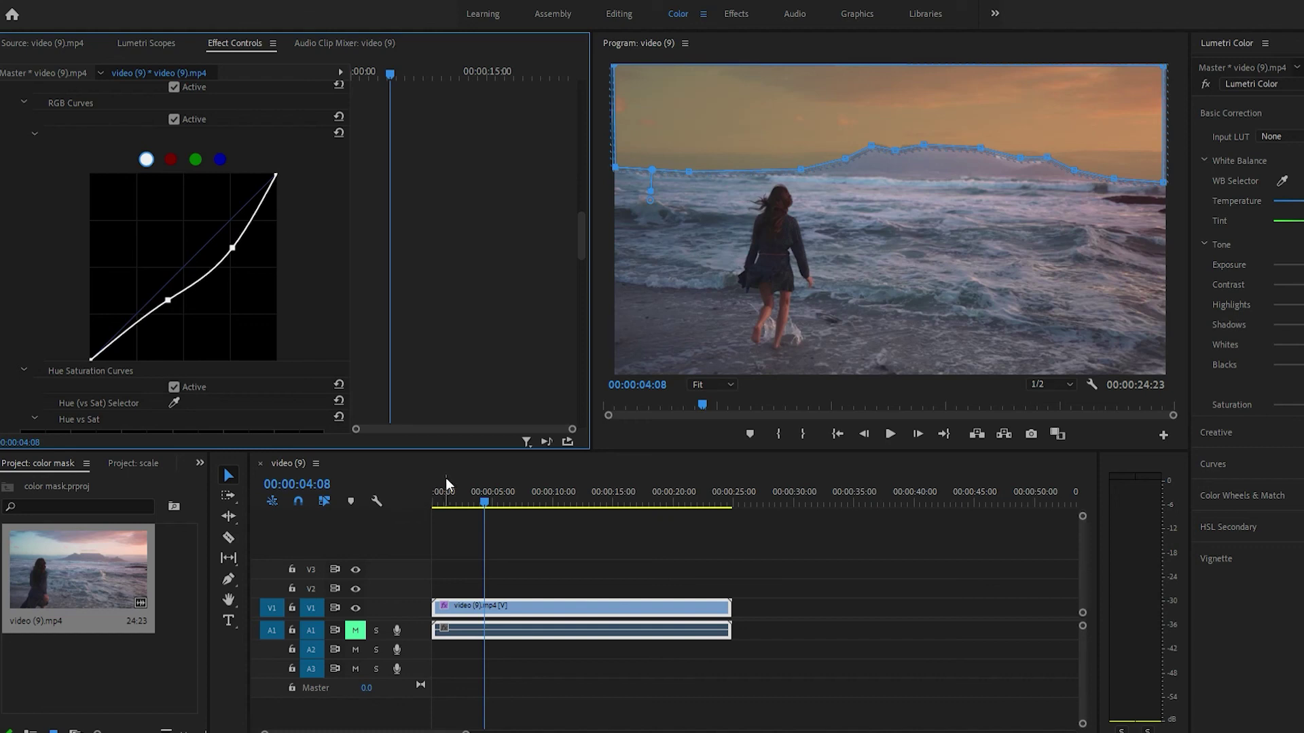
- Play the graded clip and stop at 00:00:13:20 to inspect the orange sky
key(space)
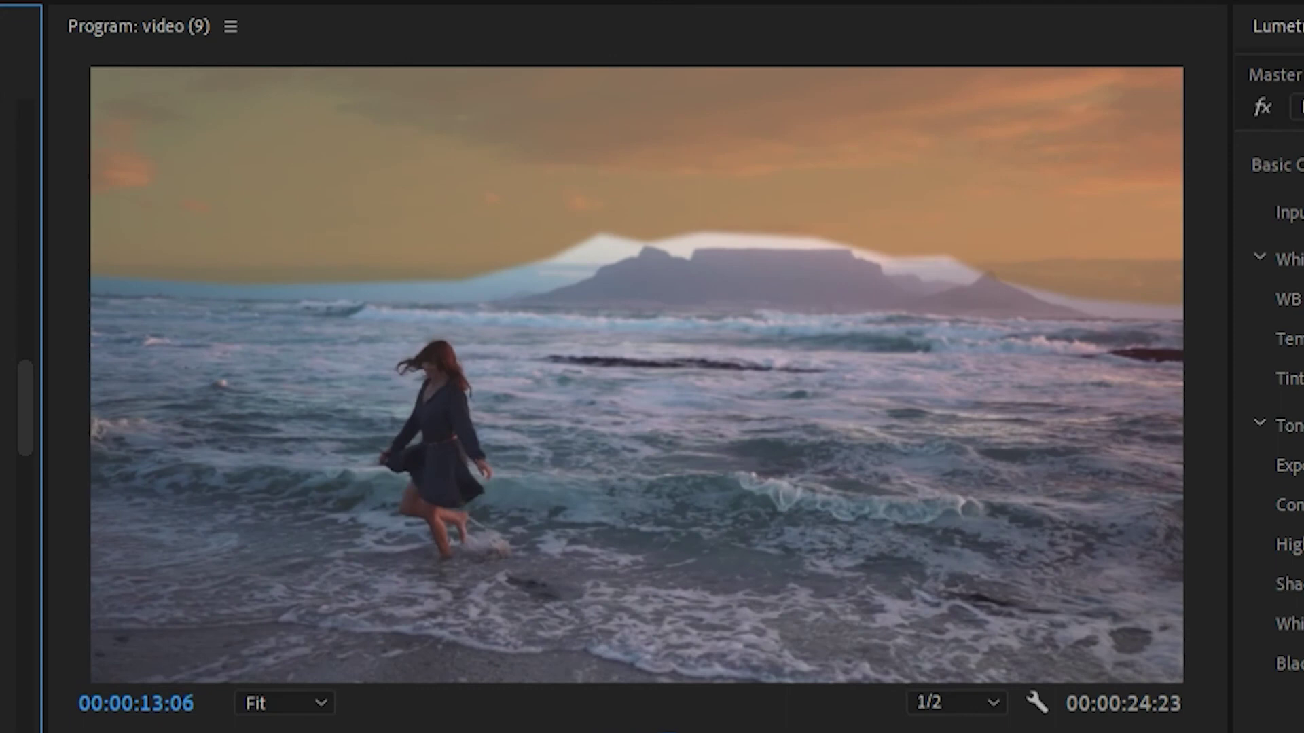
key(space)
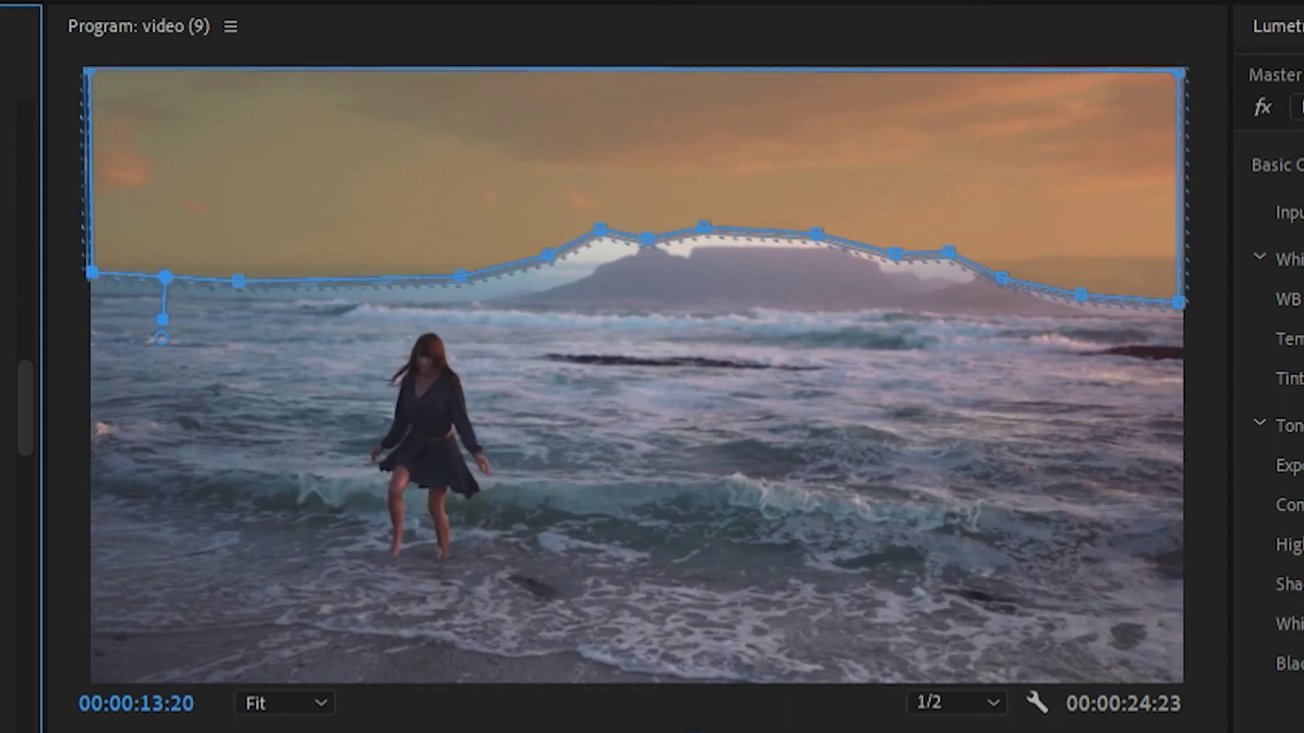